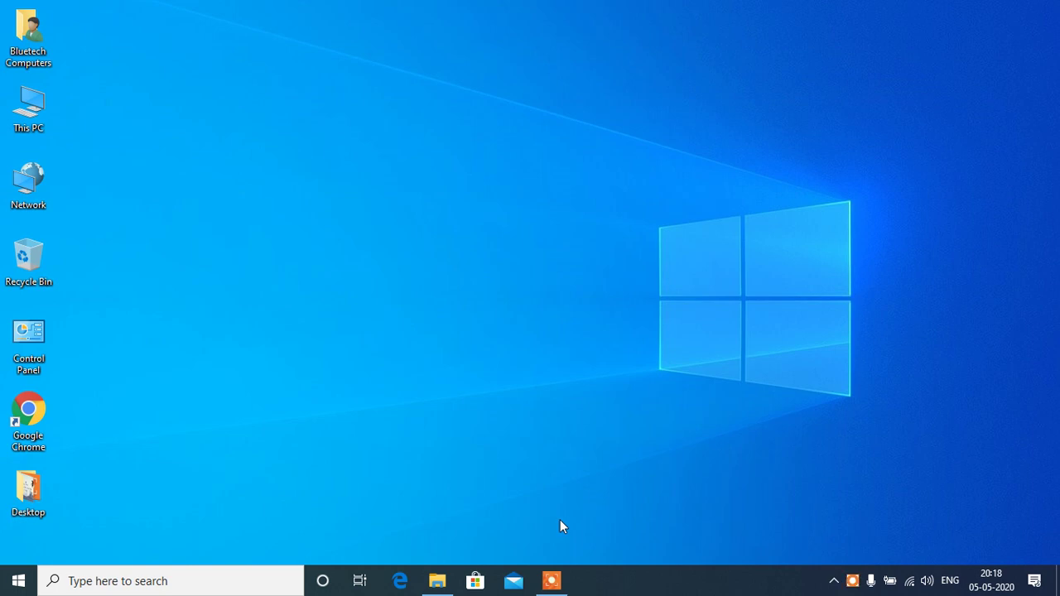
right_click(439, 337)
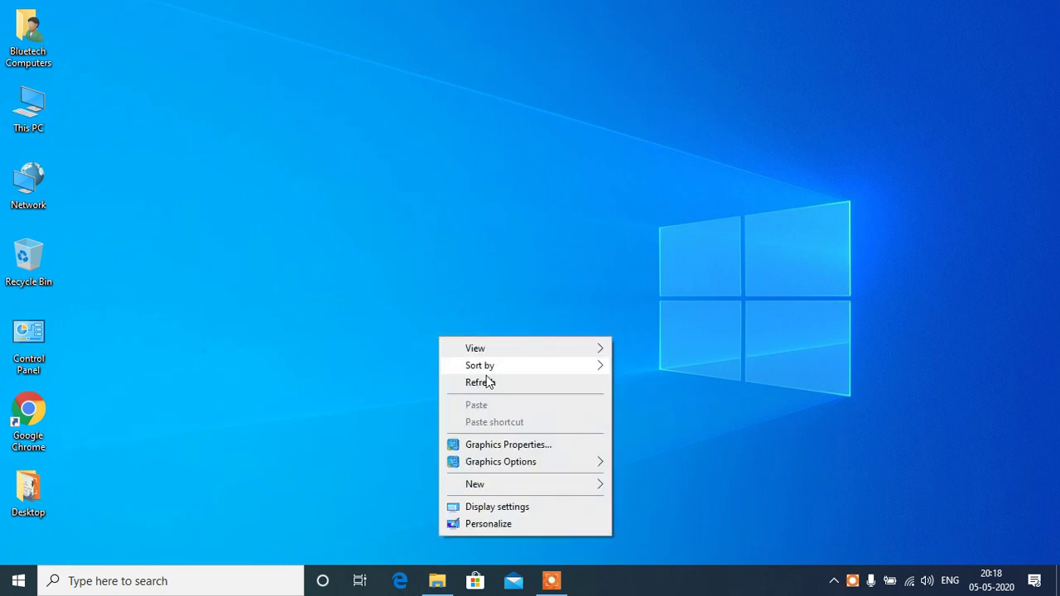
click(494, 390)
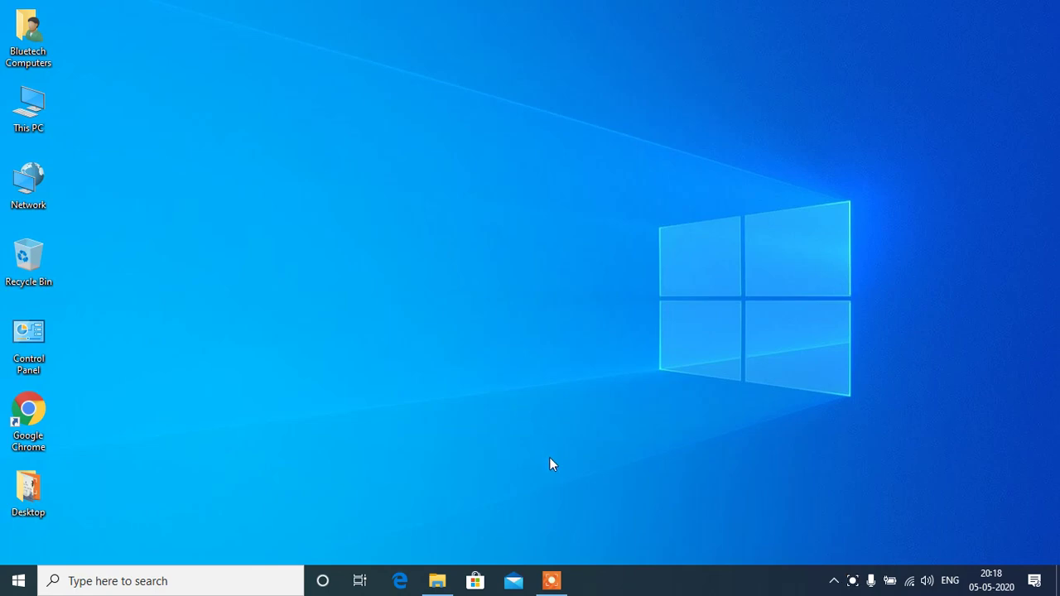
right_click(352, 311)
click(390, 362)
mouse_move(560, 586)
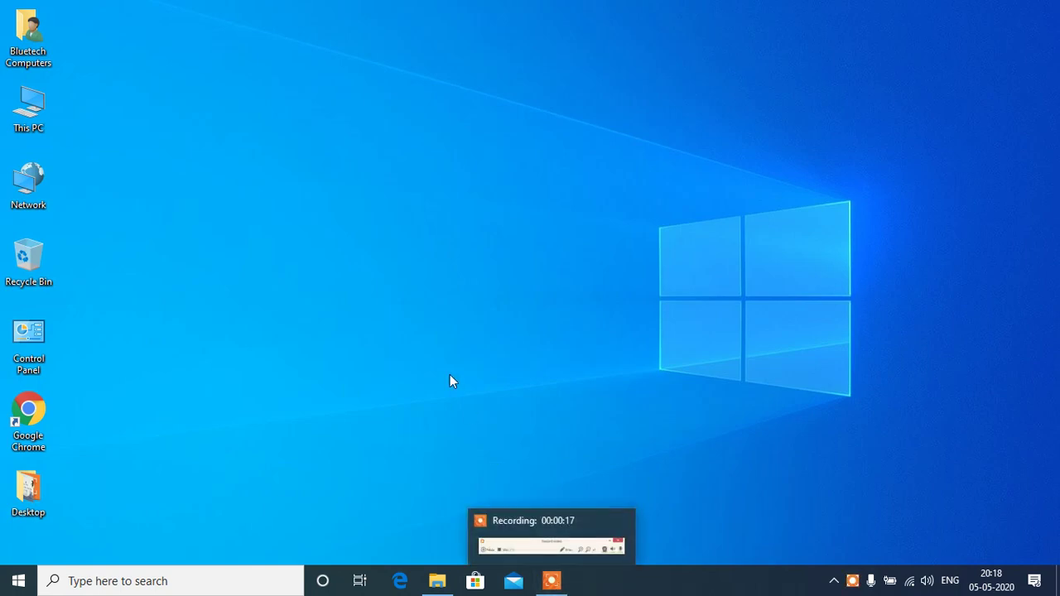
Step: Open Google Chrome, go to the Get Into PC website at getintopc.com, and maximize the browser window
right_click(38, 424)
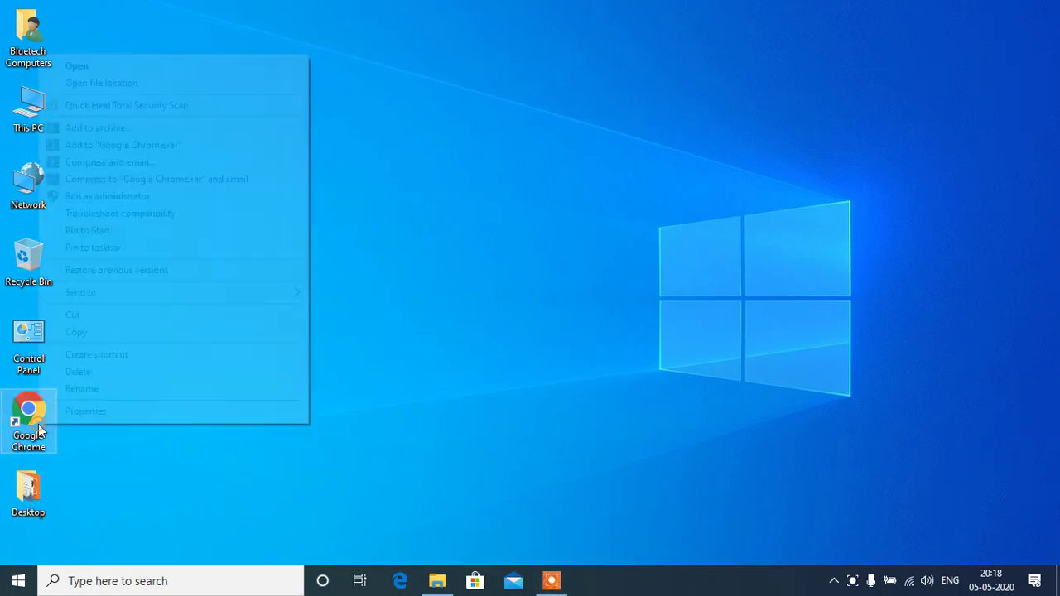
click(125, 68)
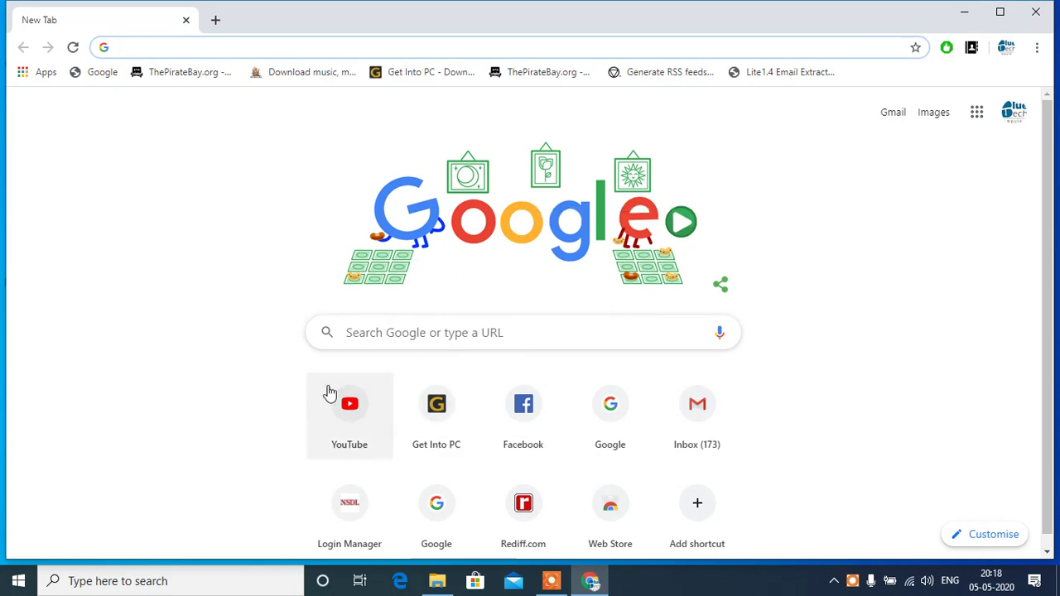
click(695, 141)
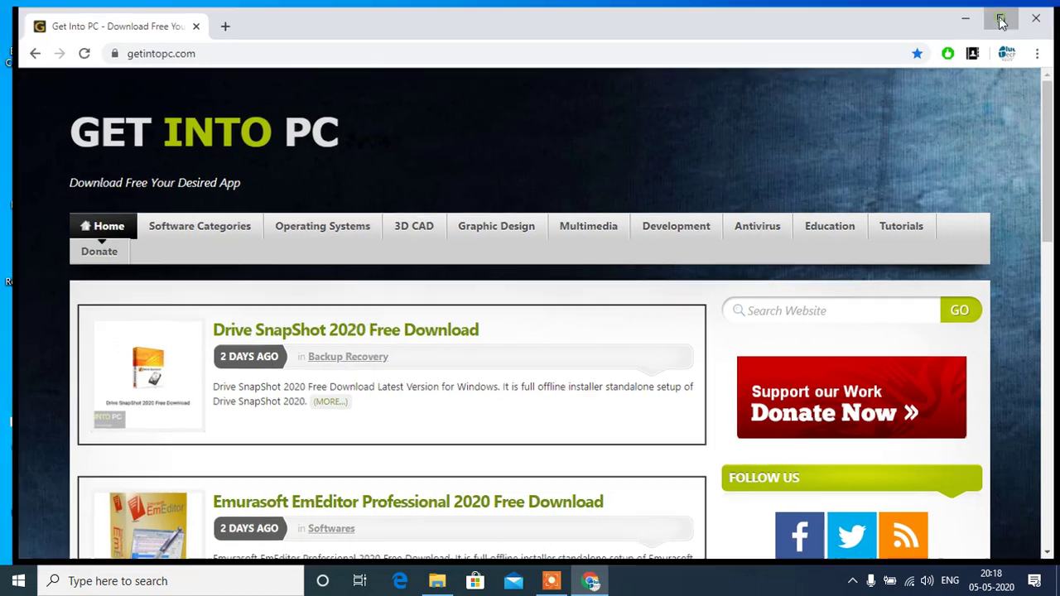
click(1000, 12)
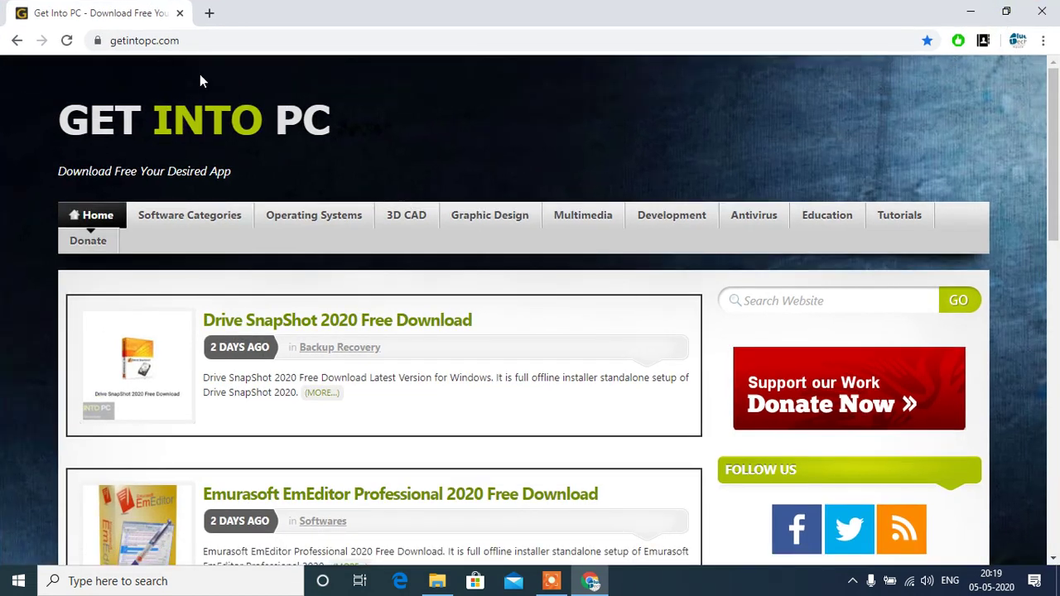
Step: Search the Get Into PC website for "hiren boot"
click(768, 299)
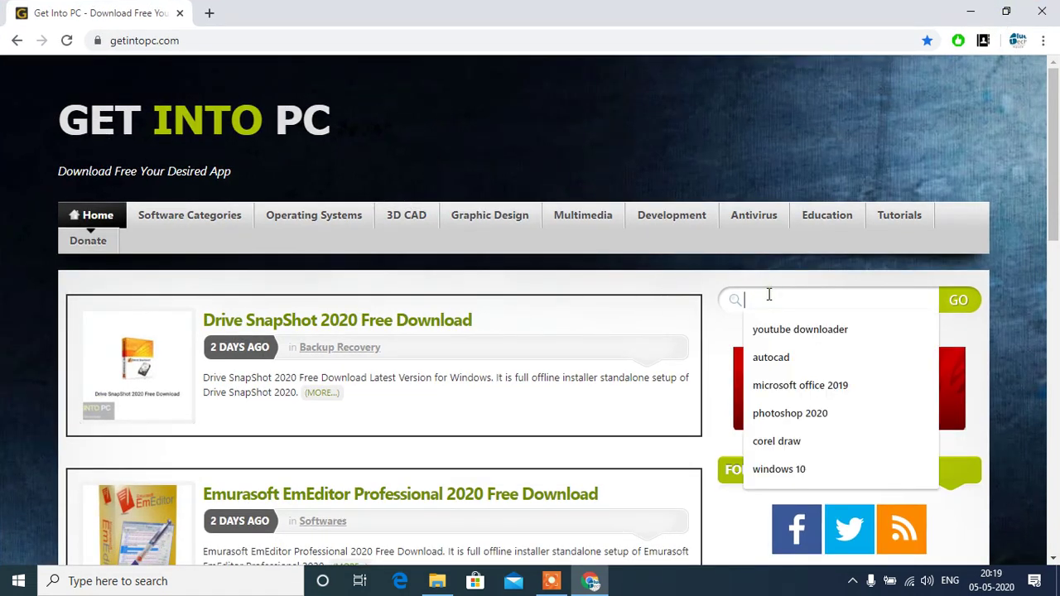
text(hir)
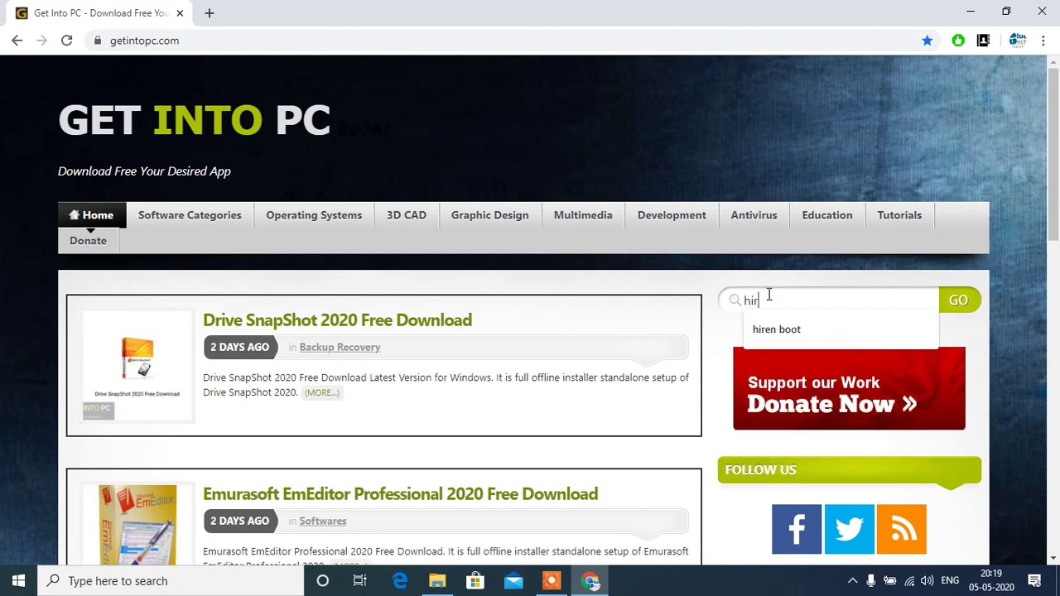
text(en boot)
click(777, 331)
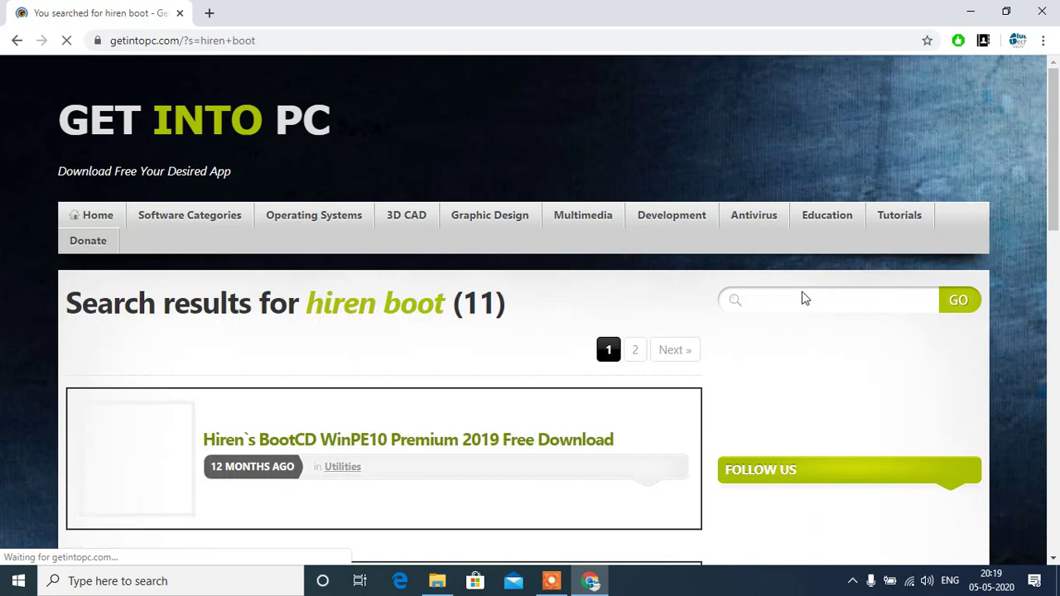
Step: Look through the search results and open the page for Hiren's BootCD WinPE10 Premium 2019 Free Download
scroll(528, 343, down, 2)
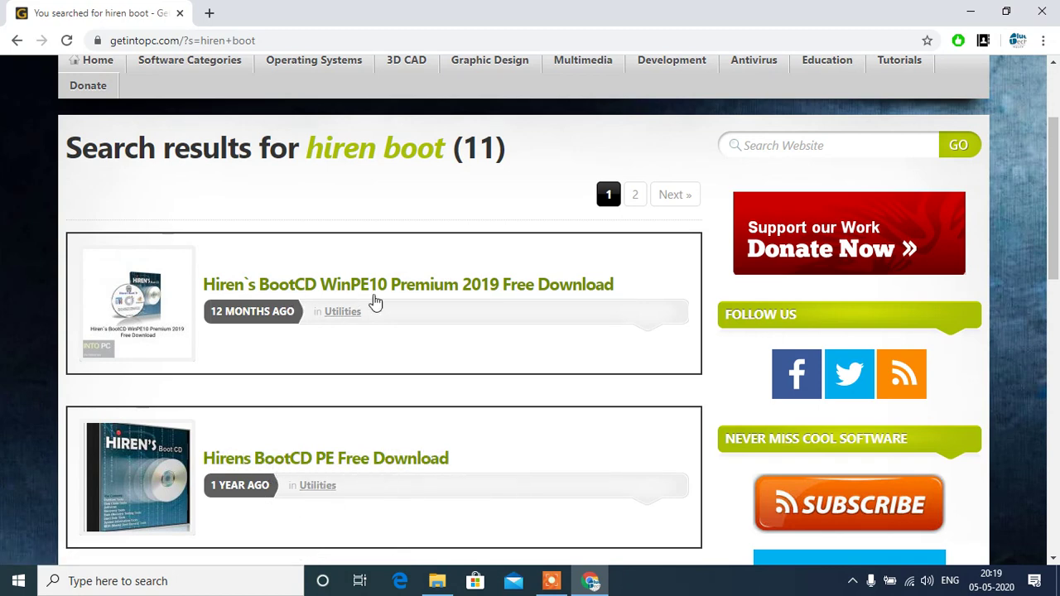
scroll(284, 336, down, 2)
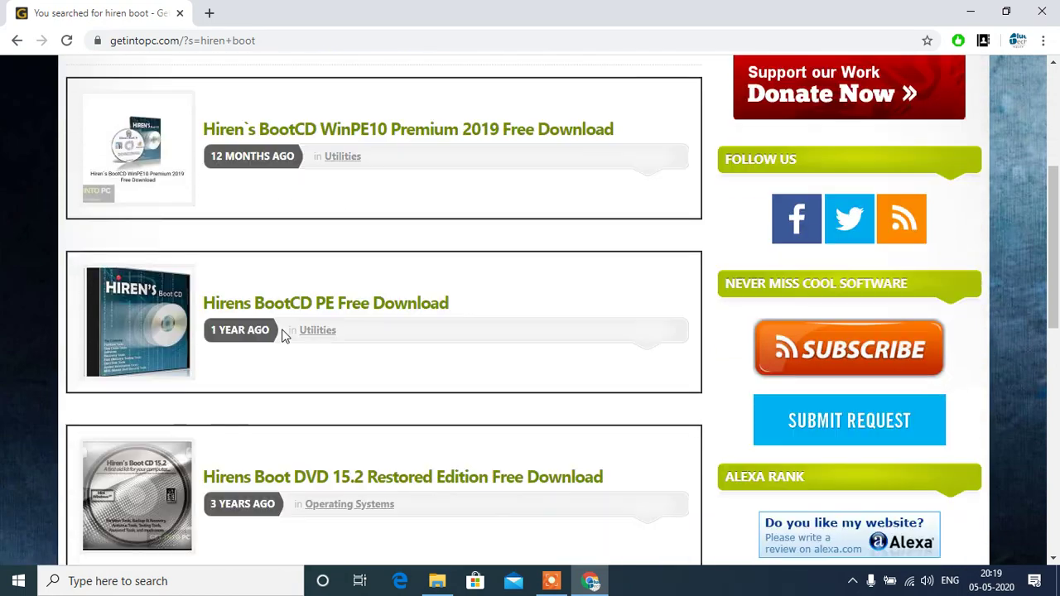
scroll(291, 239, up, 1)
scroll(291, 246, down, 2)
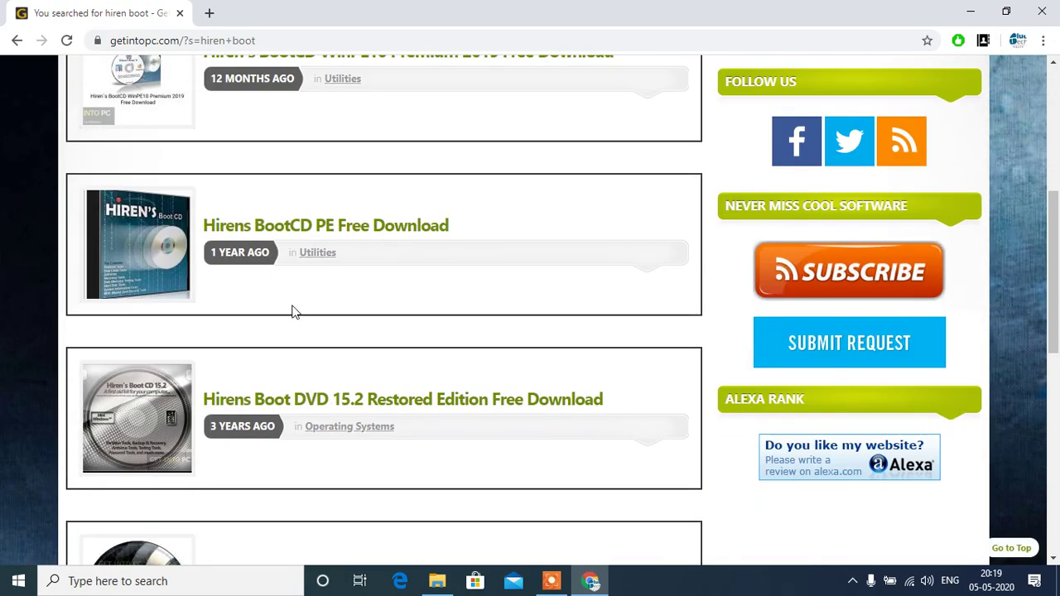
scroll(292, 331, up, 4)
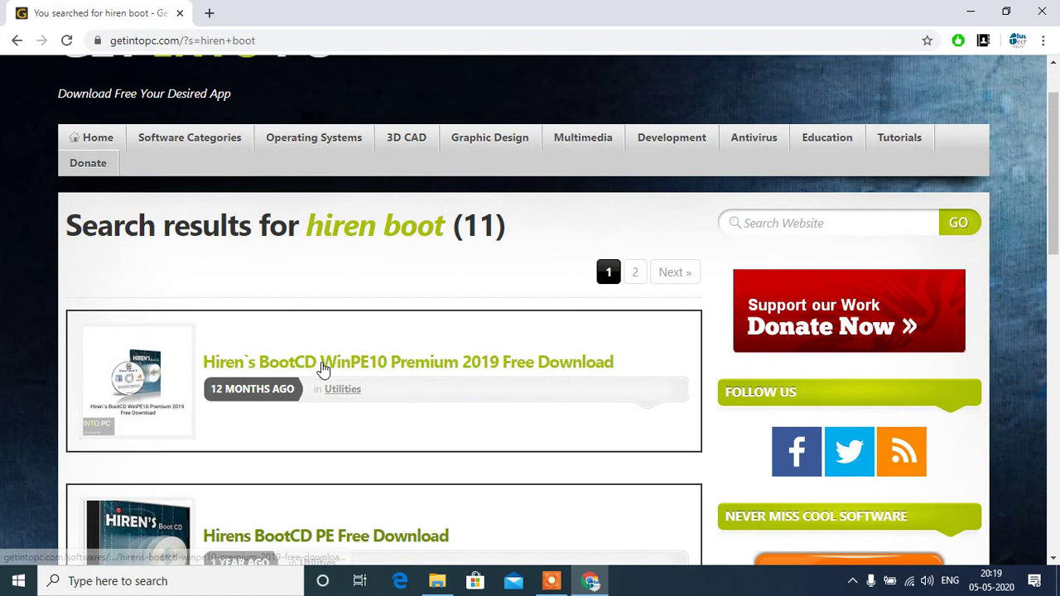
click(323, 366)
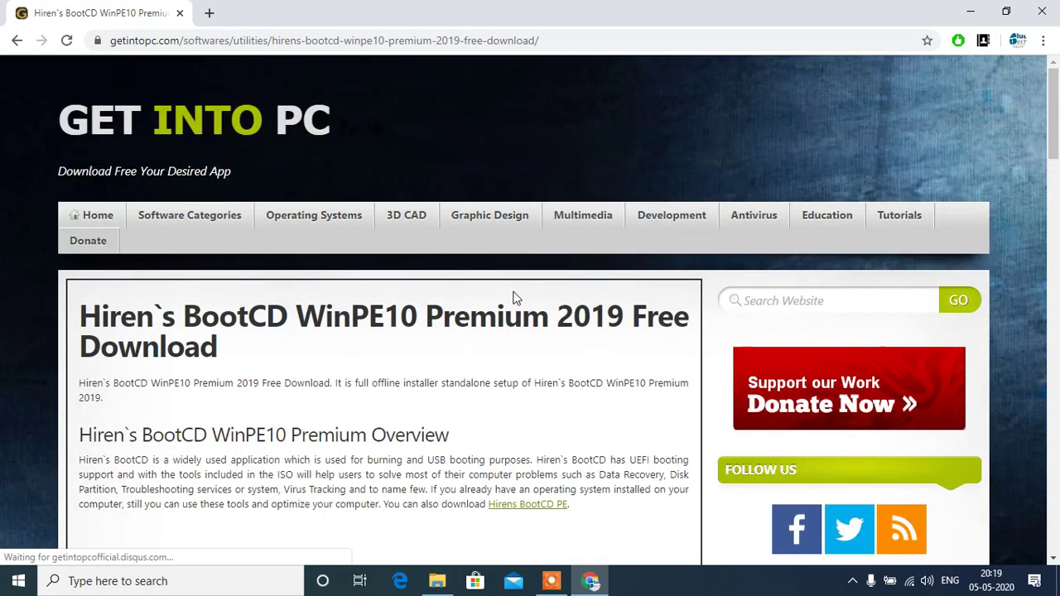
Step: Start the full setup download from the Hiren's BootCD WinPE10 Premium 2019 page
scroll(462, 321, down, 4)
scroll(462, 319, down, 15)
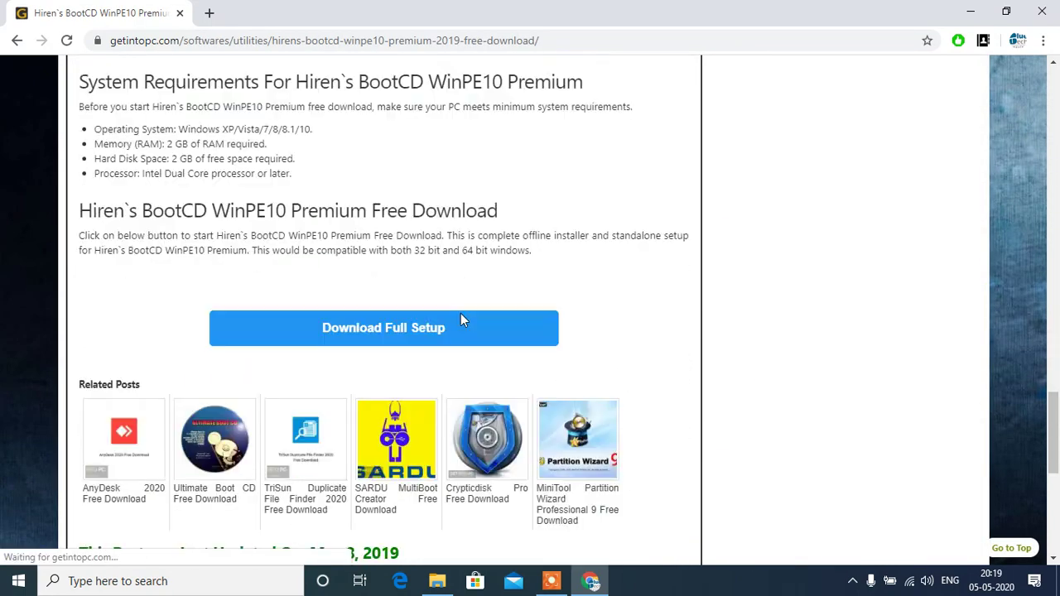
click(461, 319)
scroll(415, 331, down, 5)
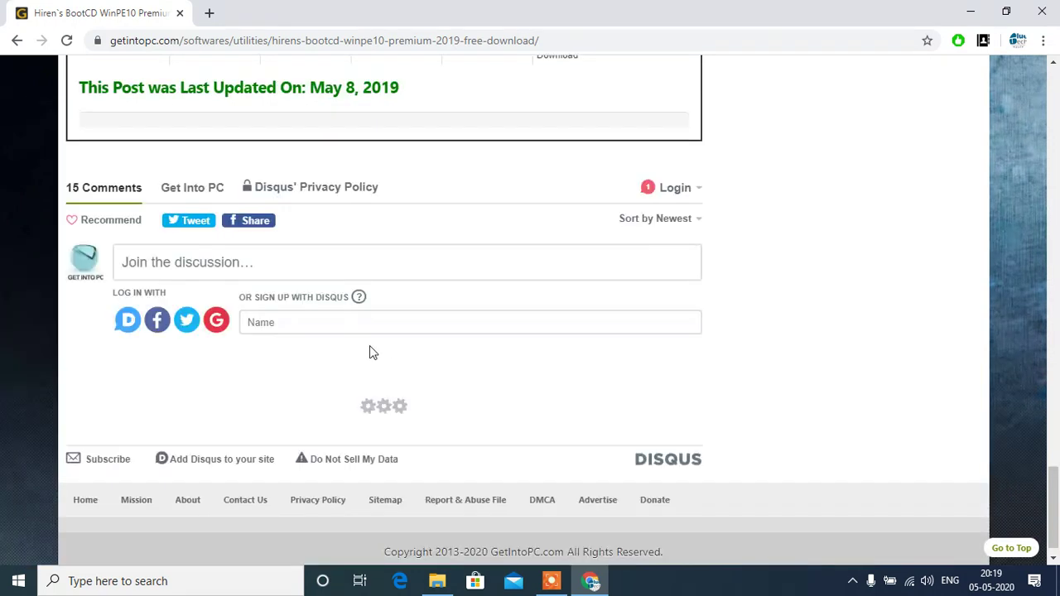
scroll(373, 331, up, 4)
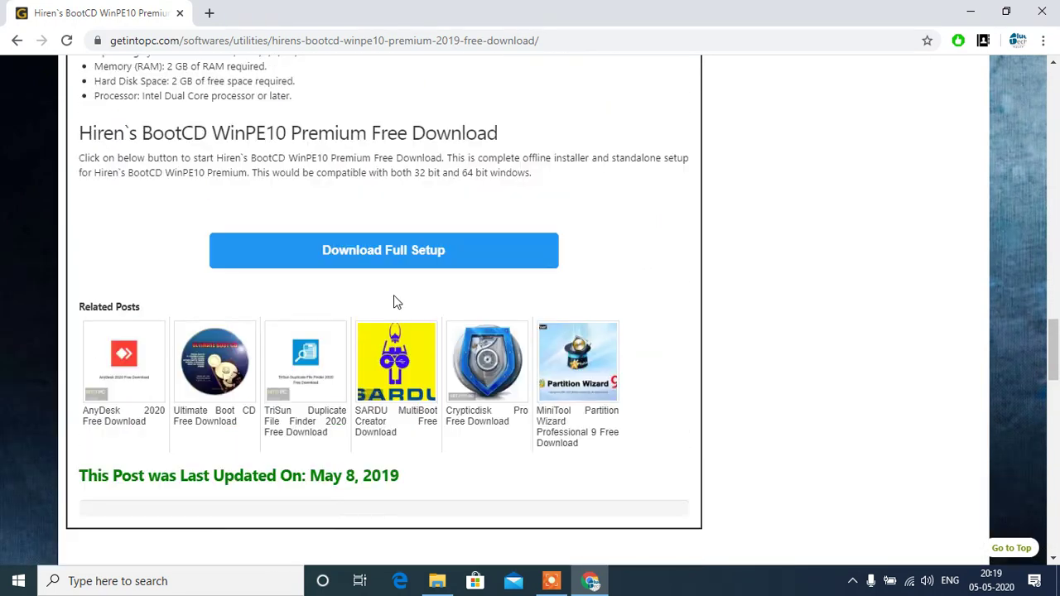
click(379, 253)
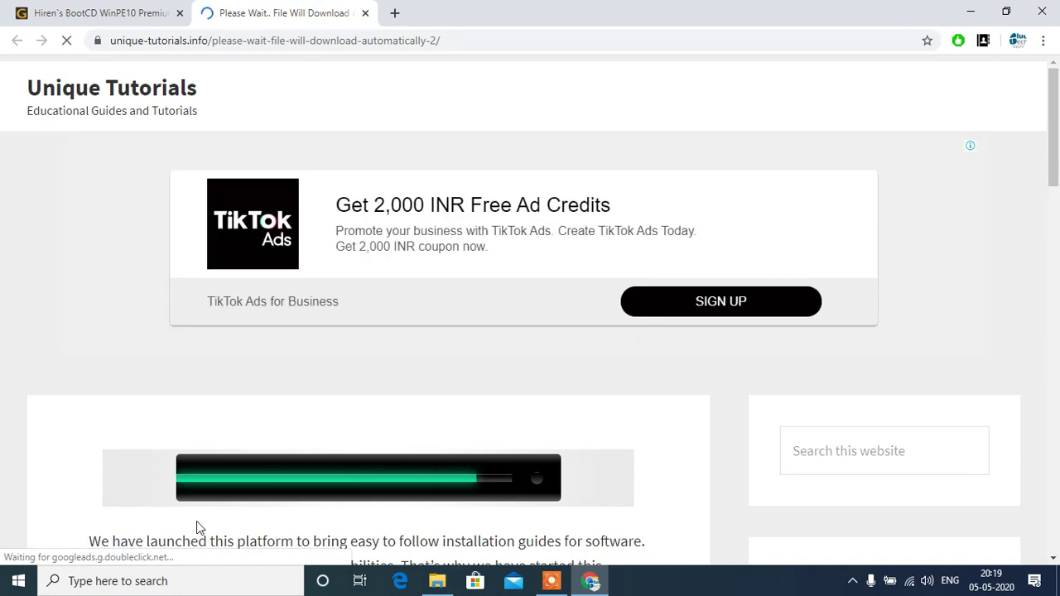
Step: Cancel the running Hiren's BootCD ZIP download and close the browser
scroll(232, 514, down, 1)
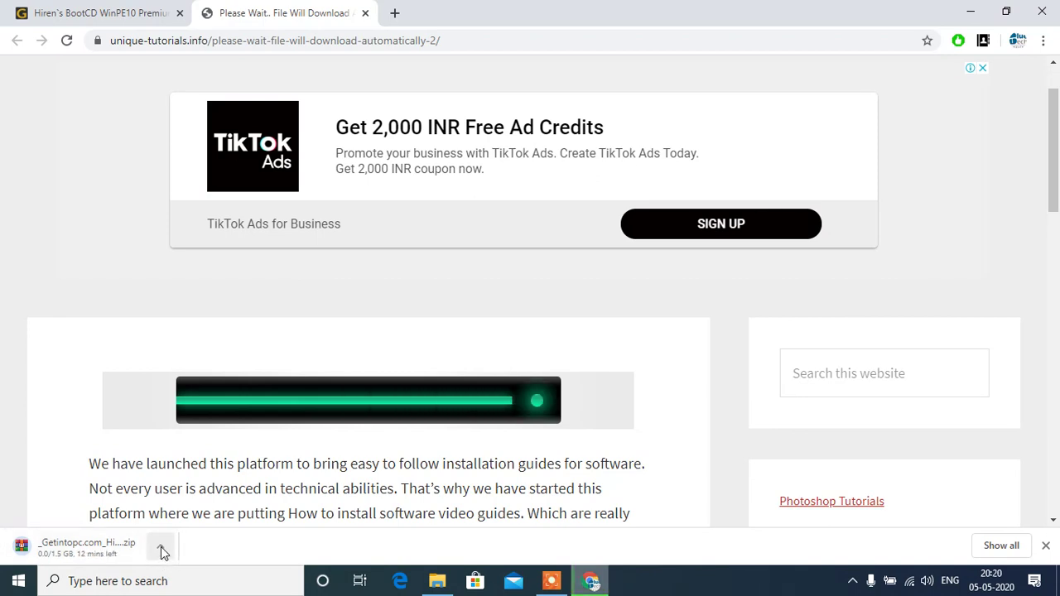
click(161, 549)
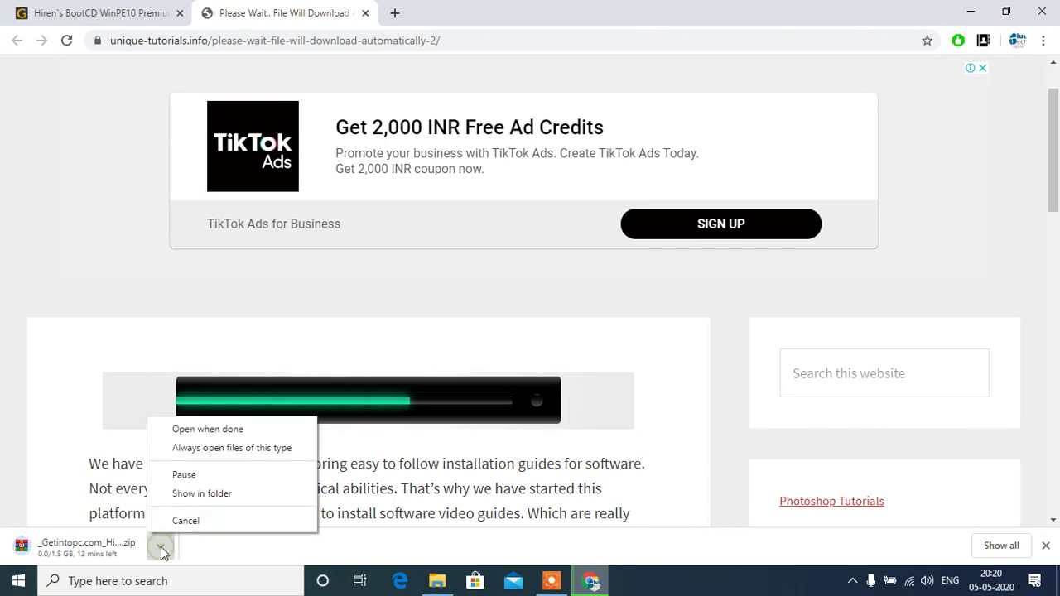
click(196, 521)
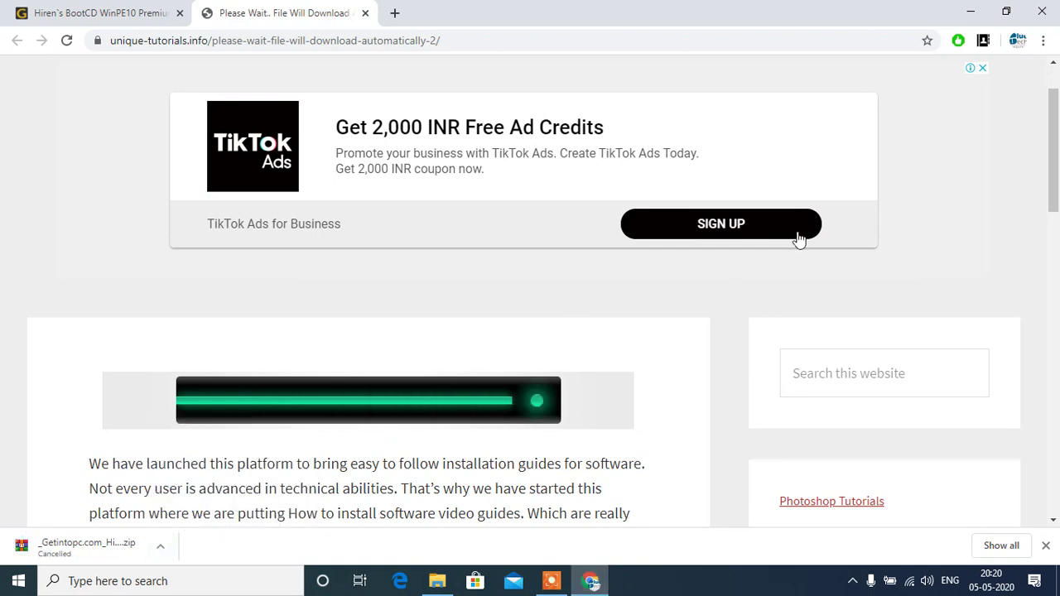
click(1043, 11)
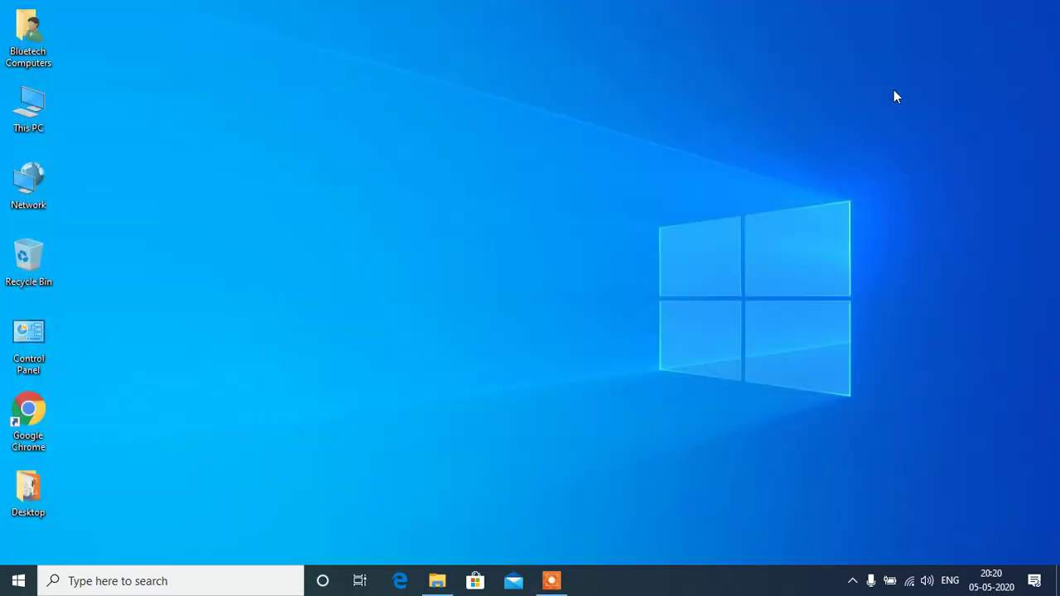
right_click(502, 199)
click(551, 244)
Step: Open This PC and go to the Software folder on New Volume (E:)
right_click(40, 111)
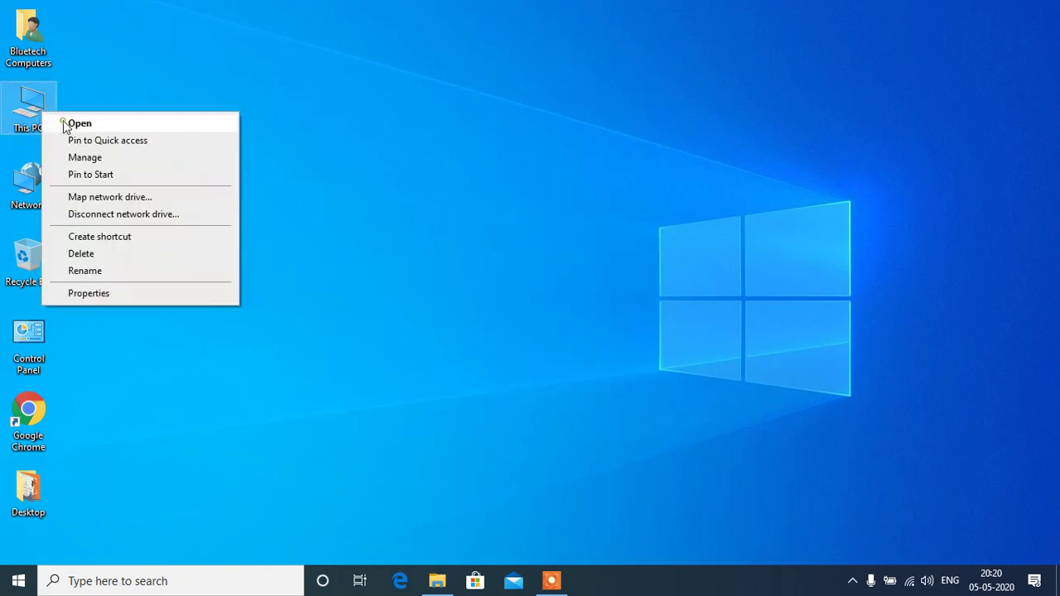
click(65, 122)
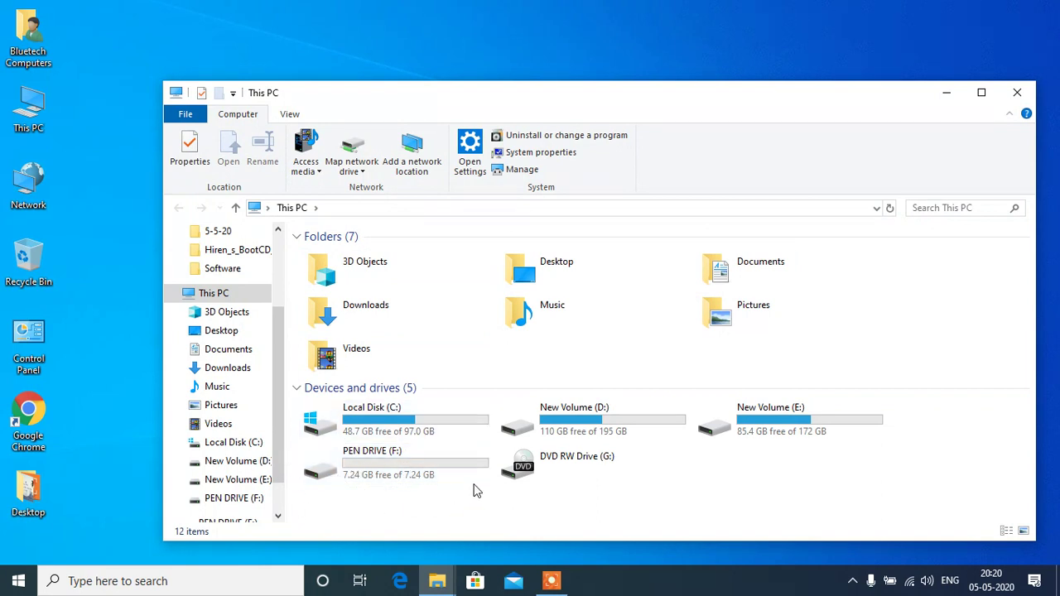
double_click(797, 433)
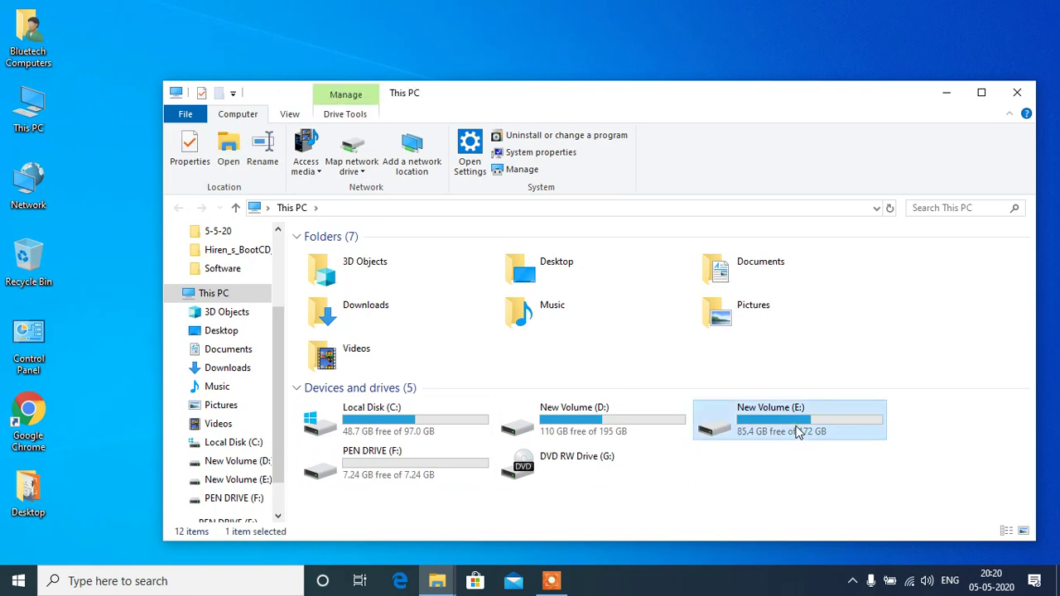
double_click(350, 392)
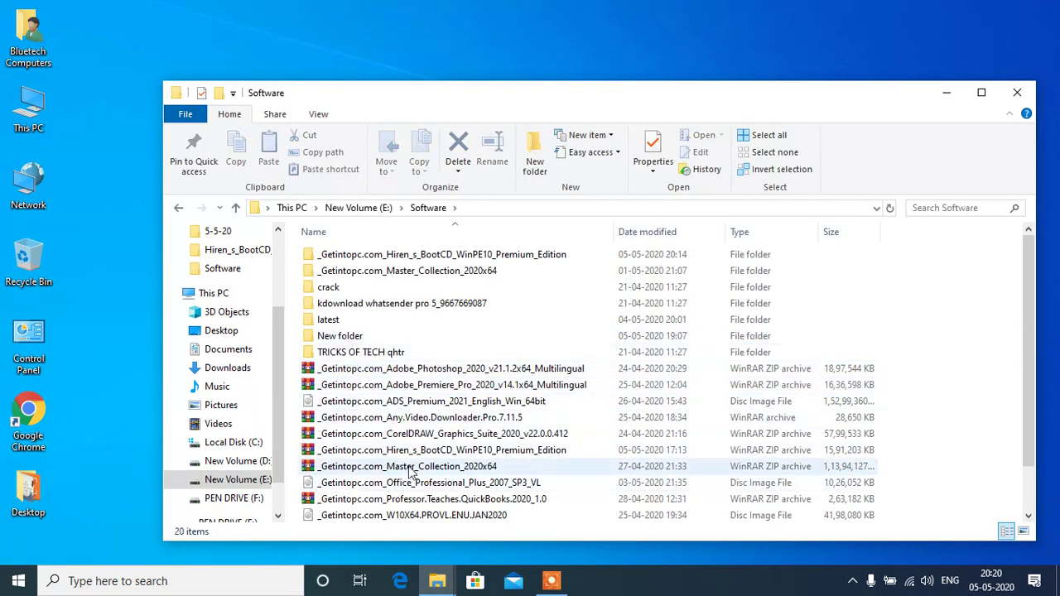
Step: Try to extract the _Getintopc.com_Hiren_s_BootCD_WinPE10_Premium_Edition ZIP archive into the folder of the same name in E:\Software
click(428, 452)
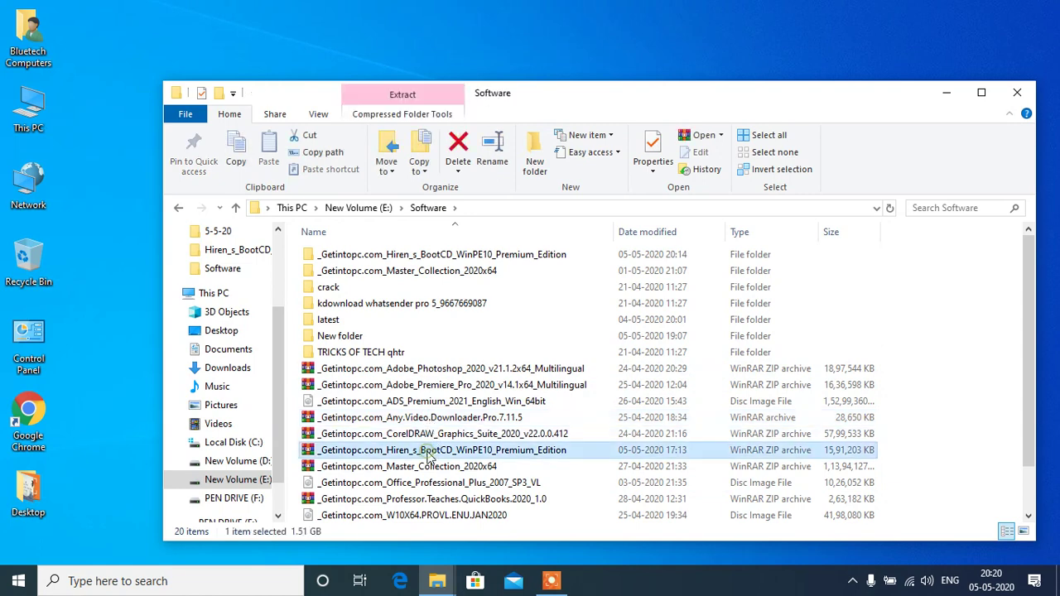
right_click(433, 456)
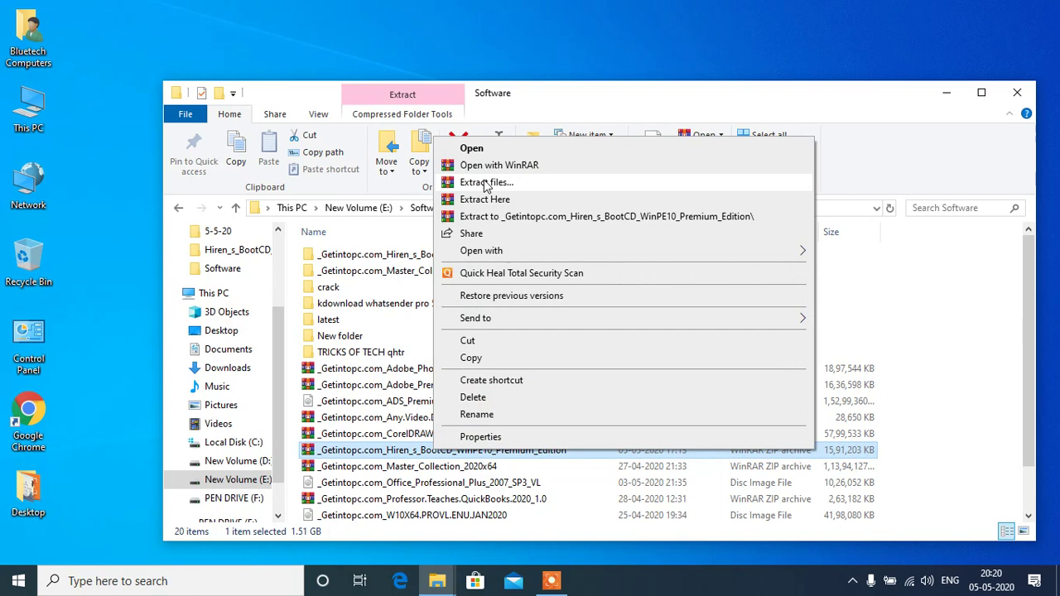
click(487, 183)
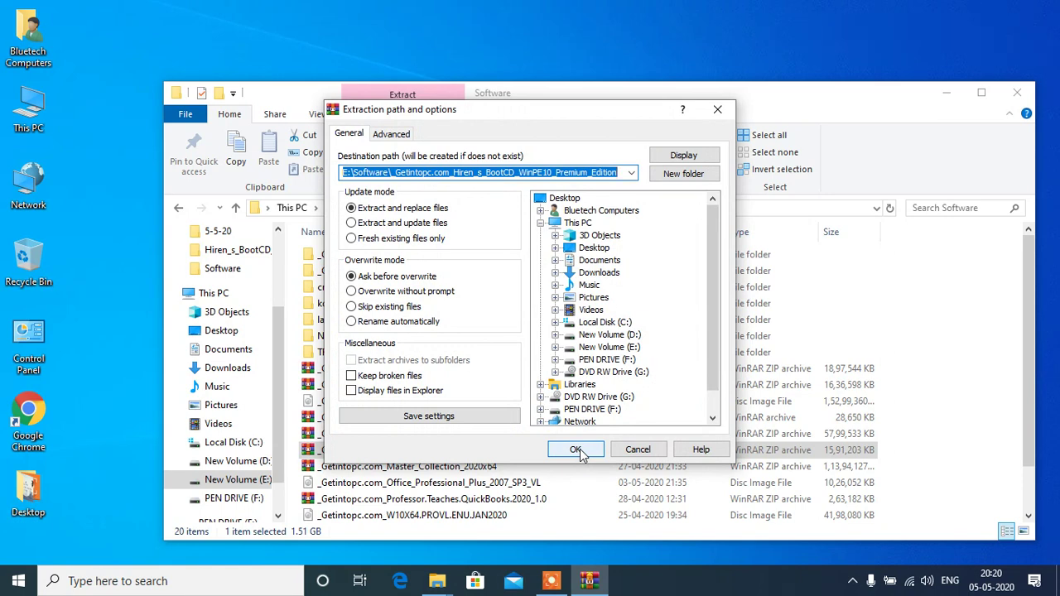
click(580, 452)
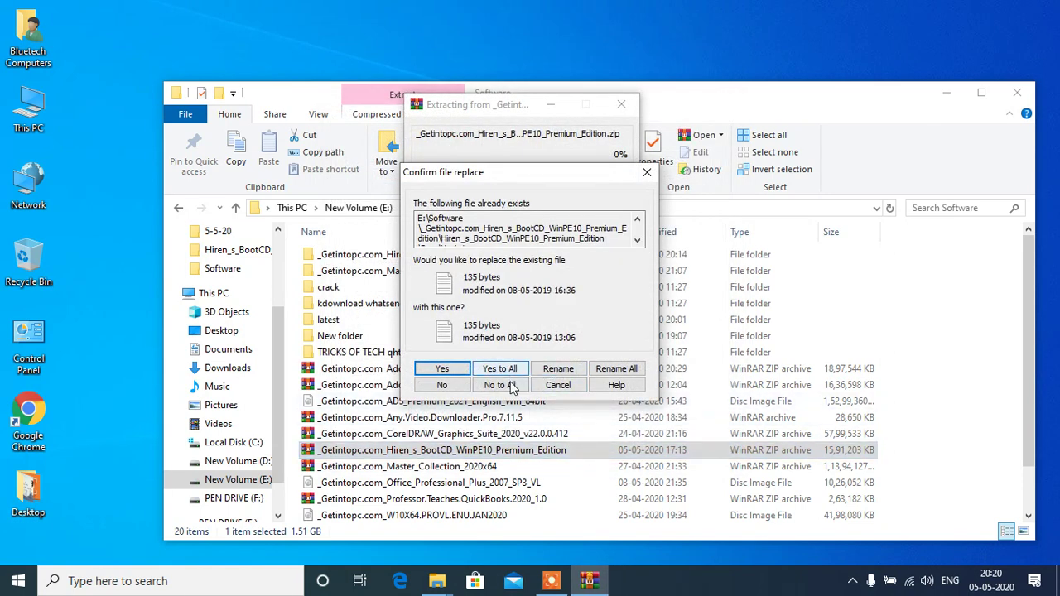
click(649, 176)
click(776, 157)
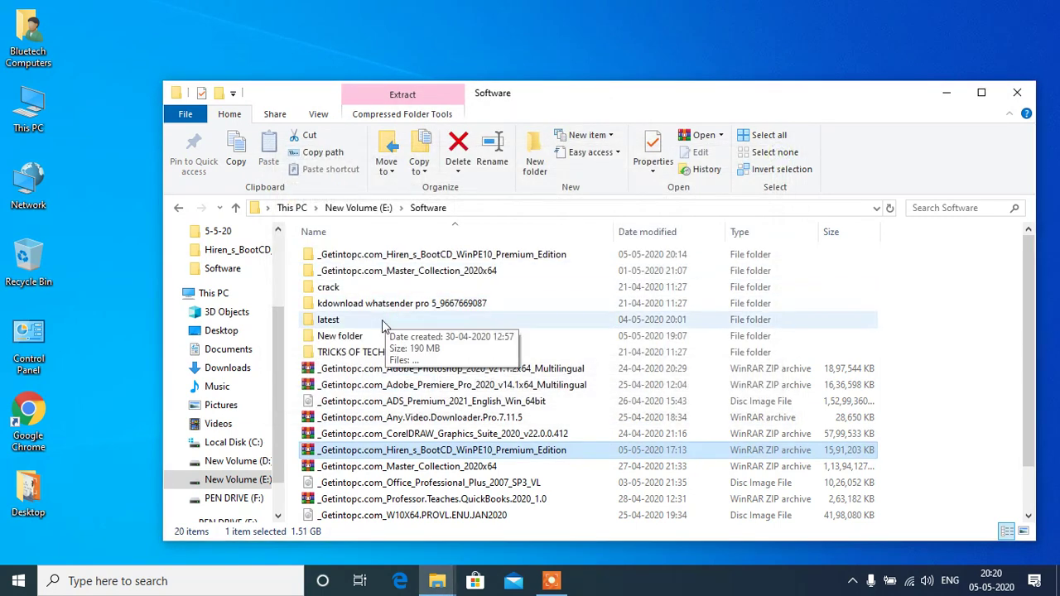
Step: Open the extracted _Getintopc.com_Hiren_s_BootCD_WinPE10_Premium_Edition folder and the Hiren_s_BootCD_WinPE10_Premium_Edition folder inside it
click(400, 258)
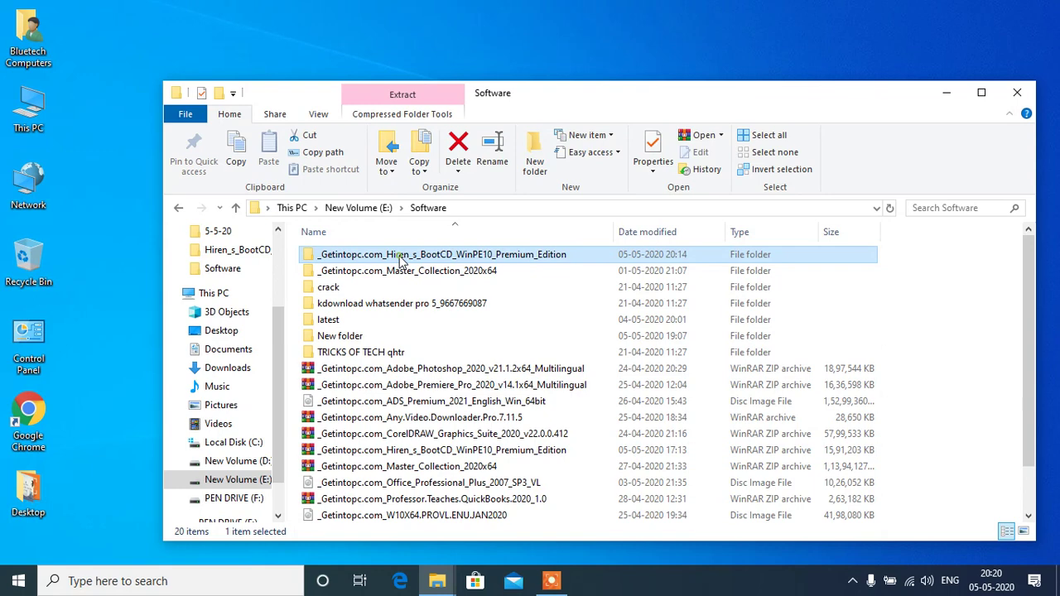
double_click(400, 258)
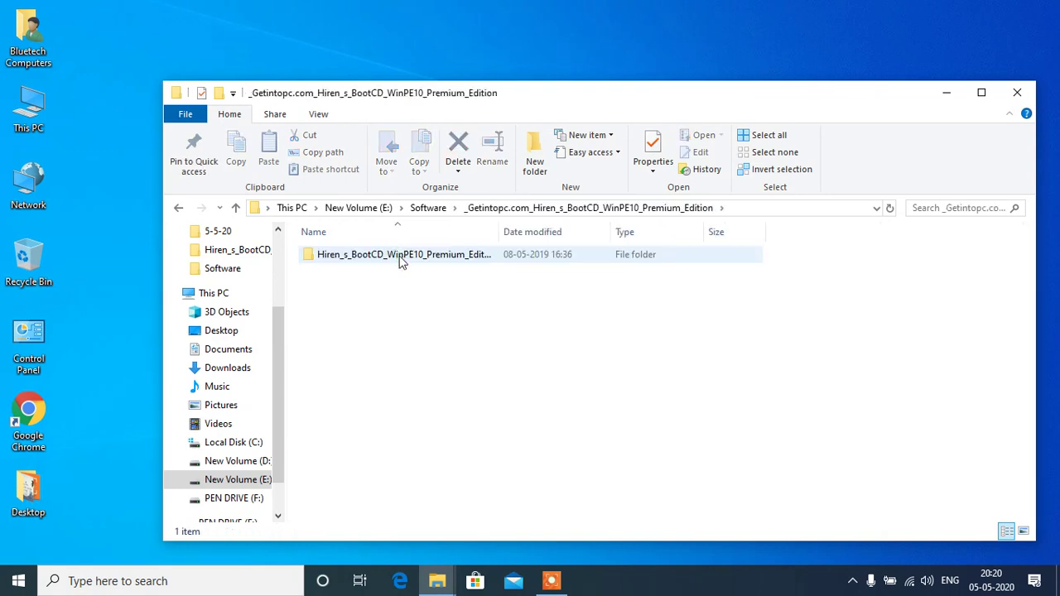
double_click(400, 259)
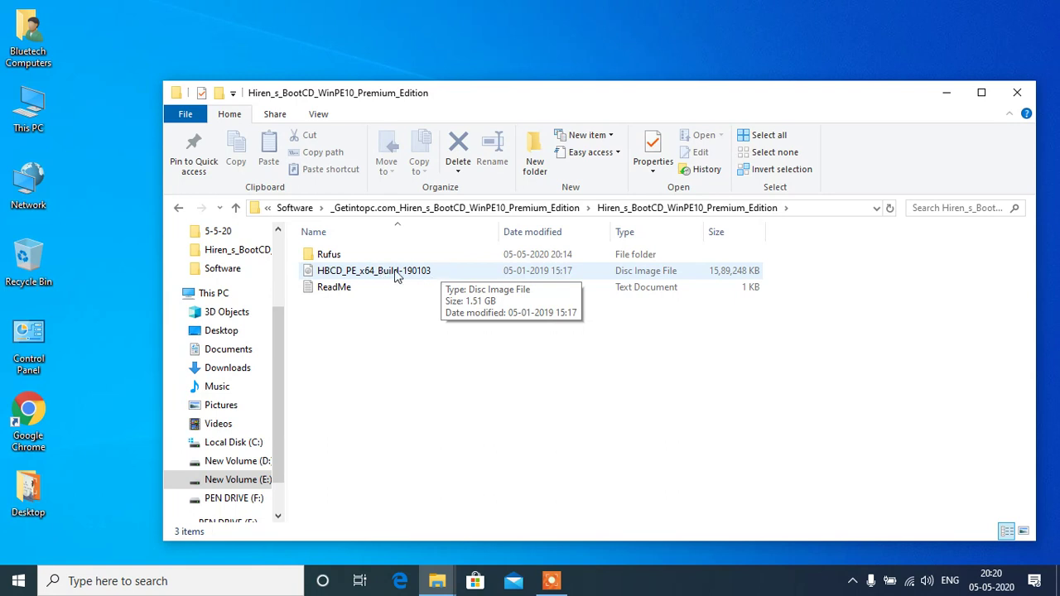
Step: Open the Rufus folder and run rufus v3.4 portable as administrator
double_click(327, 256)
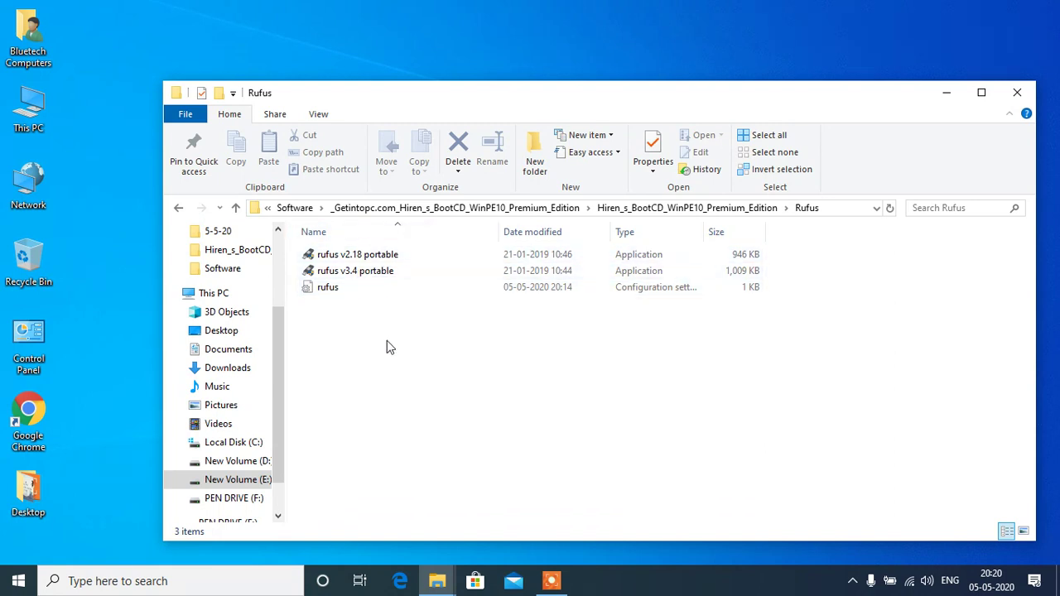
right_click(345, 277)
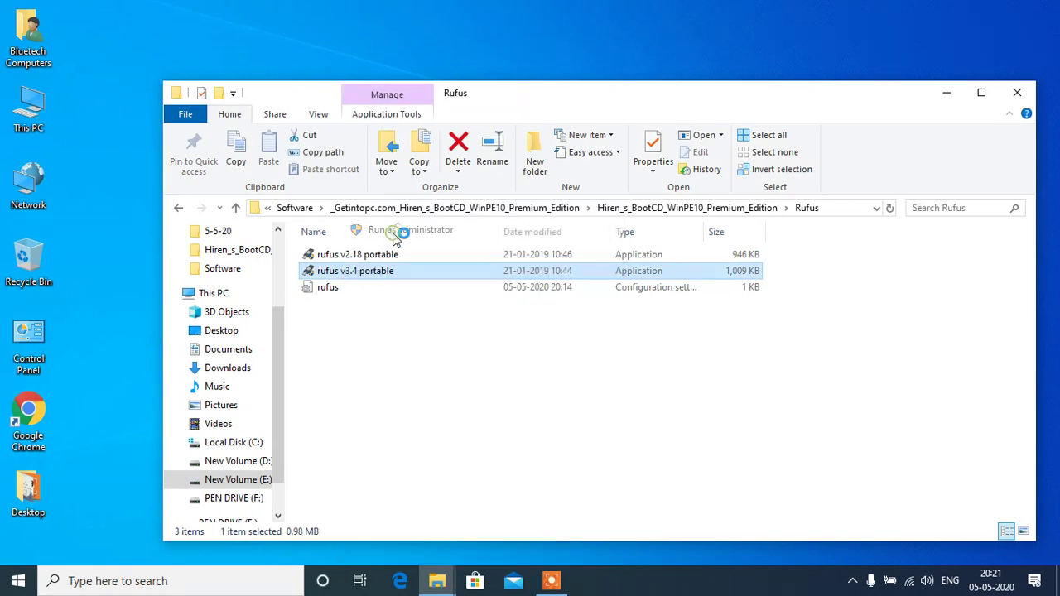
click(398, 231)
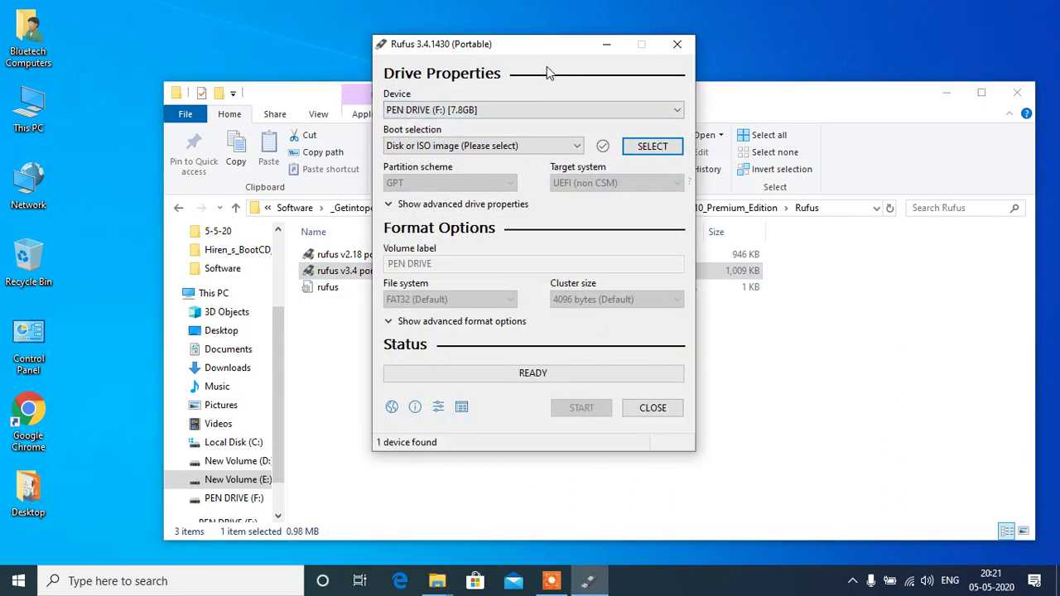
drag(528, 55, 481, 113)
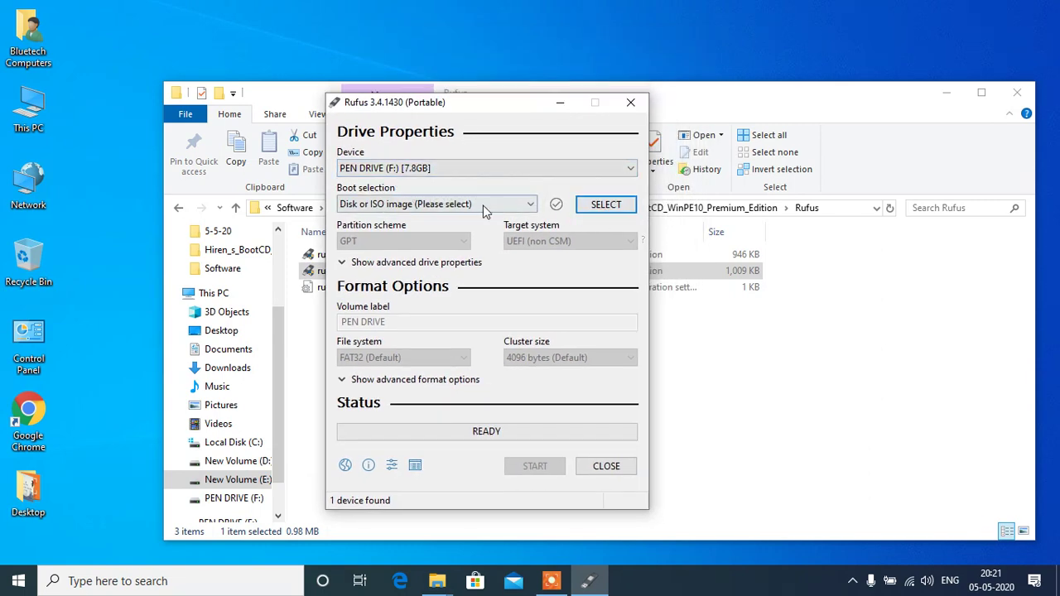
Step: Load the HBCD_PE_x64_Build-190103 disc image as the boot selection in Rufus 3.4
click(532, 205)
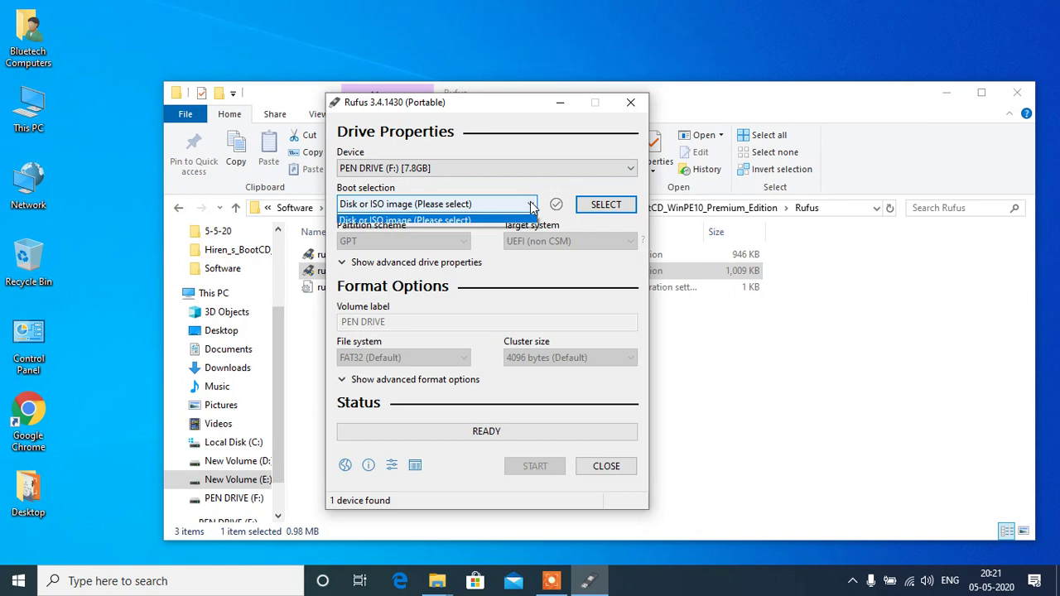
click(532, 206)
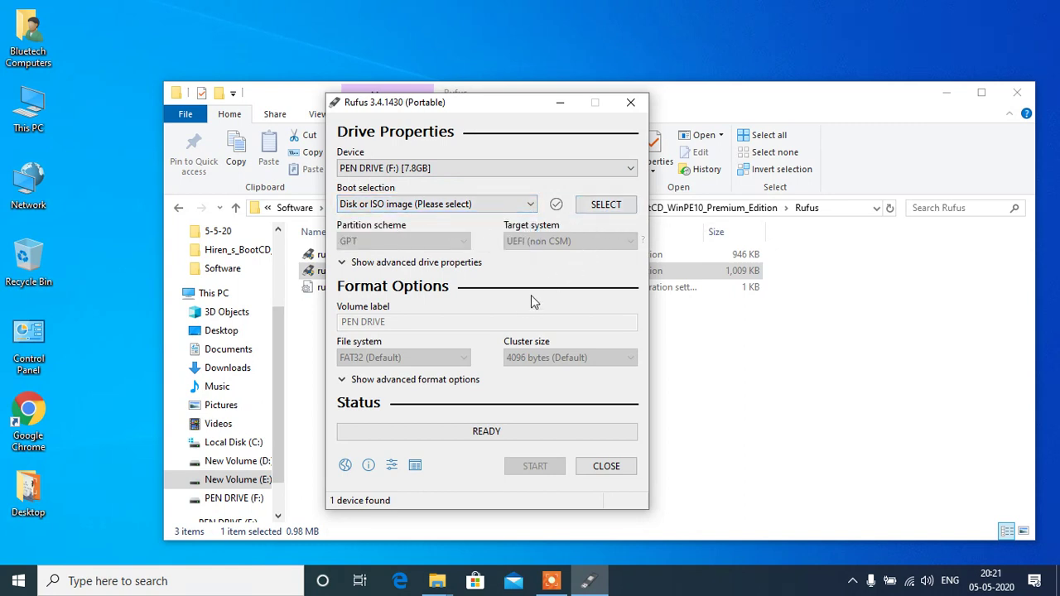
click(607, 207)
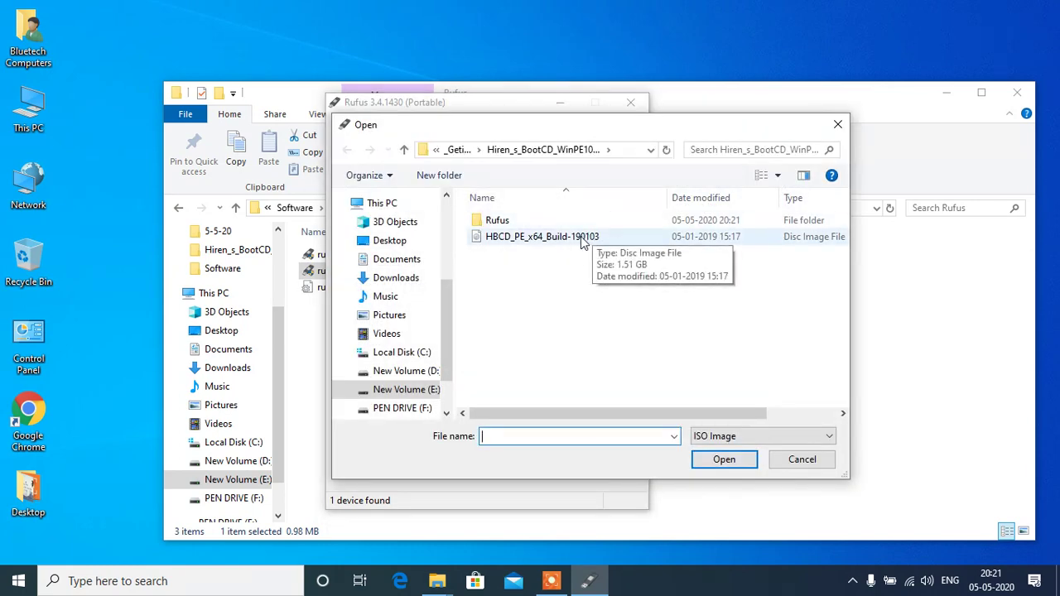
click(523, 238)
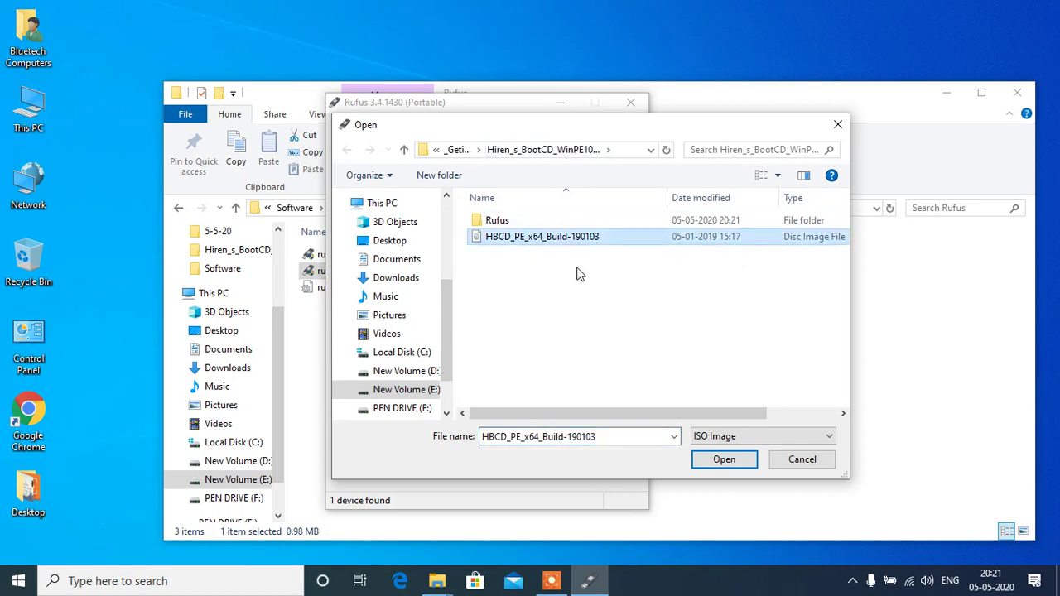
click(714, 461)
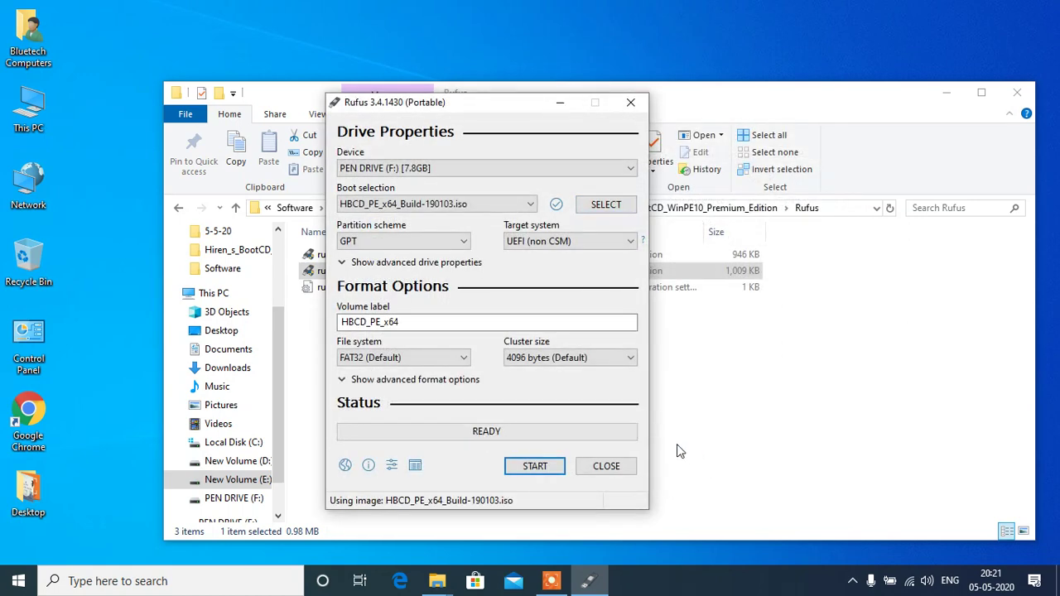
Step: Check the target system choices offered for the loaded image and close Rufus 3.4 without writing the drive
click(617, 240)
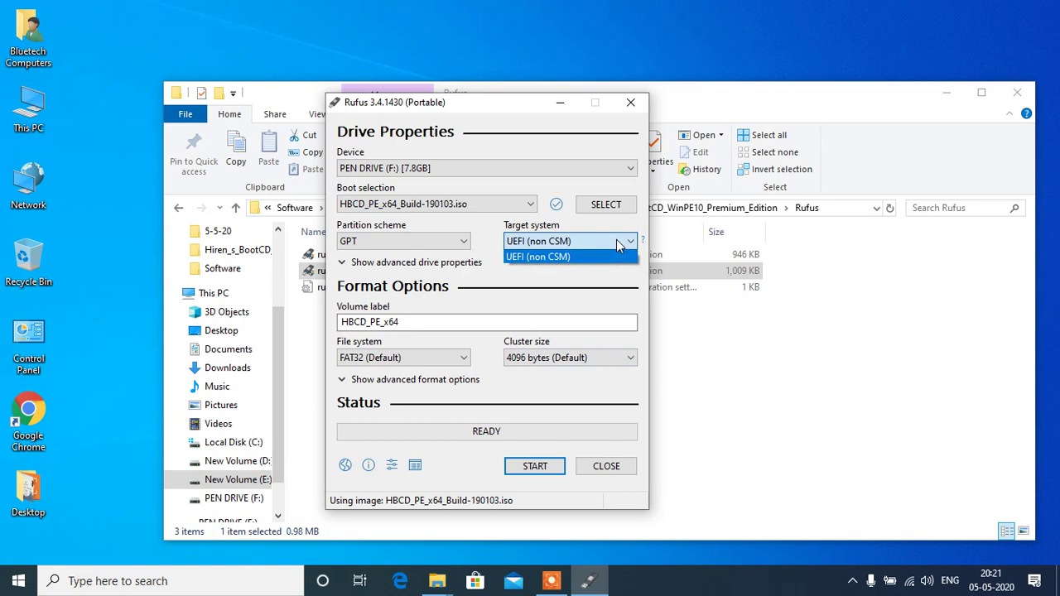
click(616, 239)
click(616, 239)
click(561, 257)
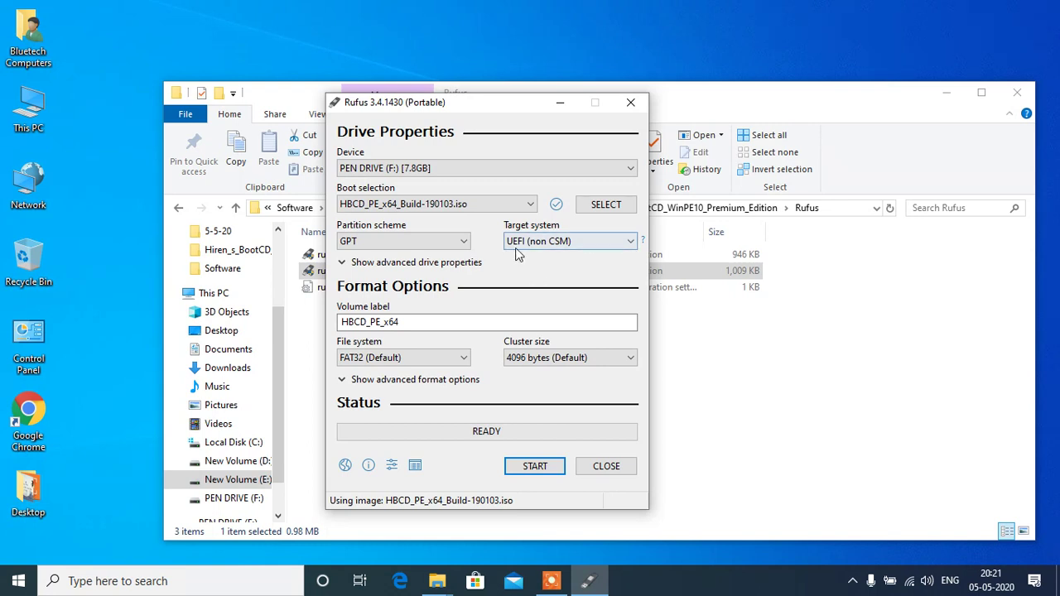
mouse_move(580, 246)
click(607, 467)
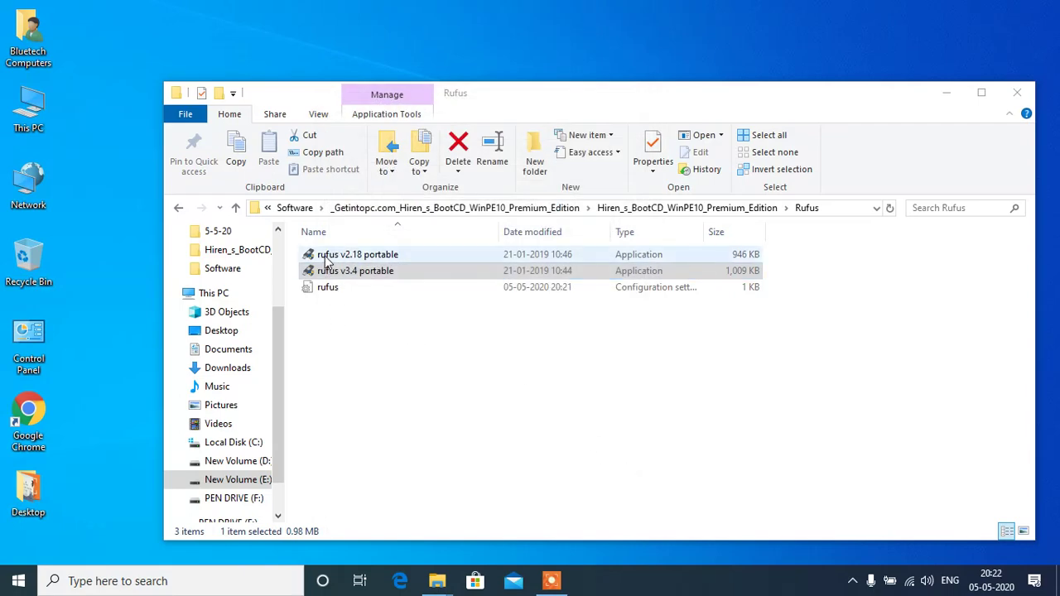
Step: Run rufus v2.18 portable as administrator and review its partition scheme and target system options, keeping GPT partition scheme for UEFI
right_click(326, 257)
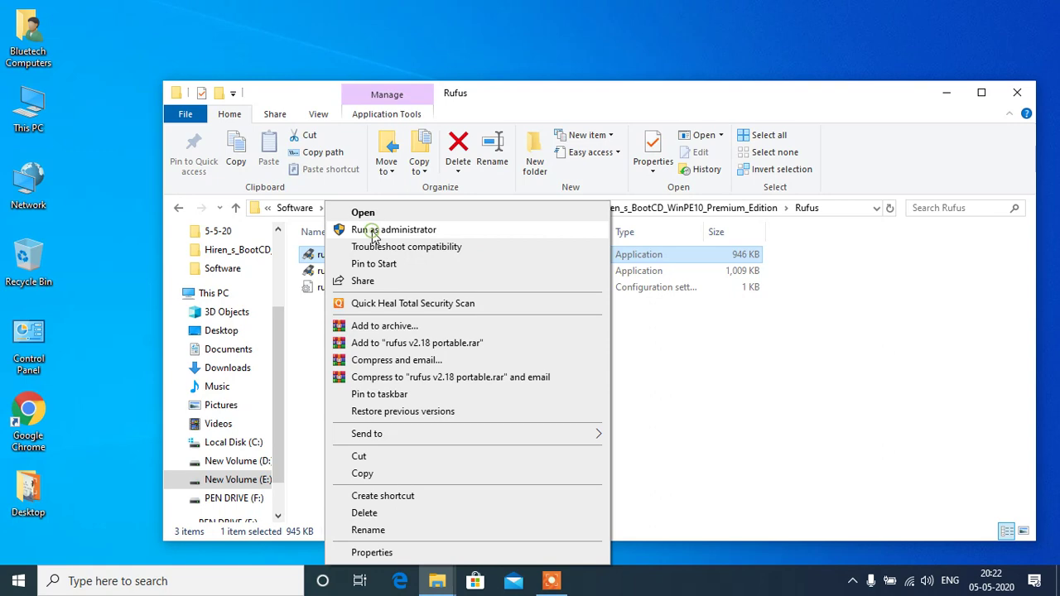
click(374, 234)
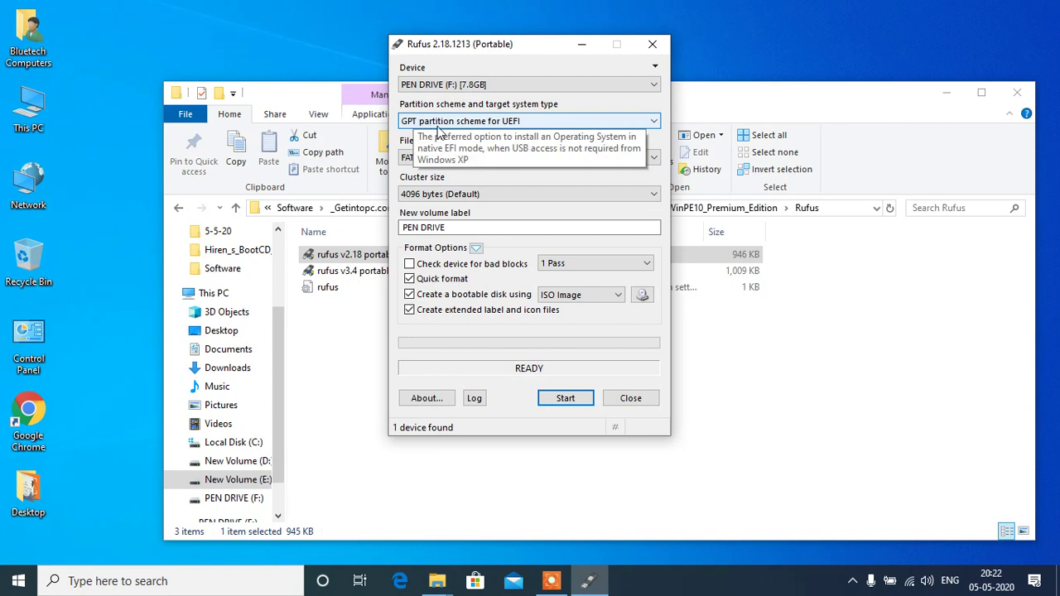
click(651, 126)
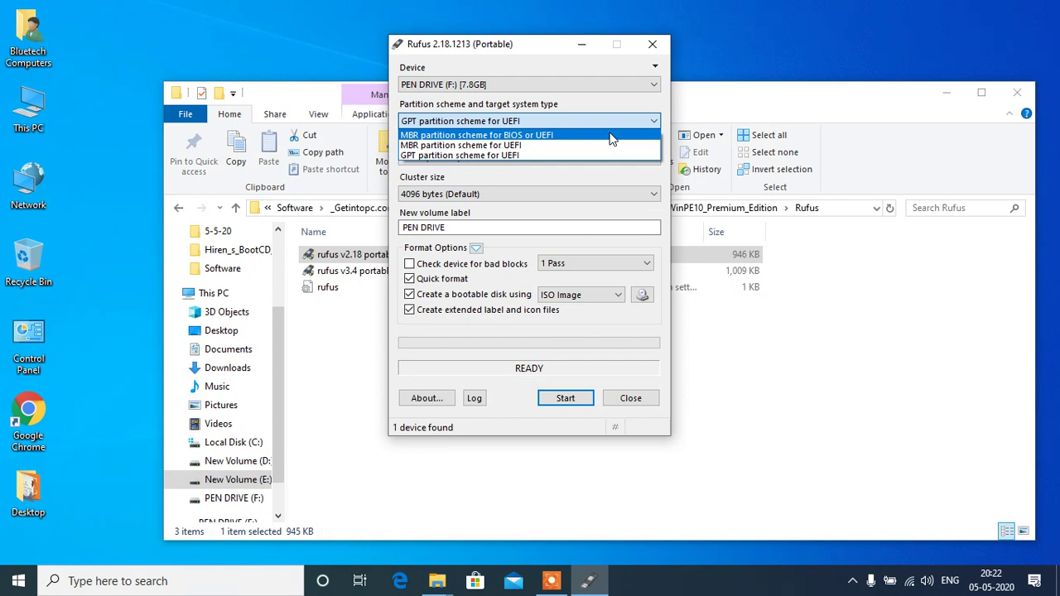
click(556, 185)
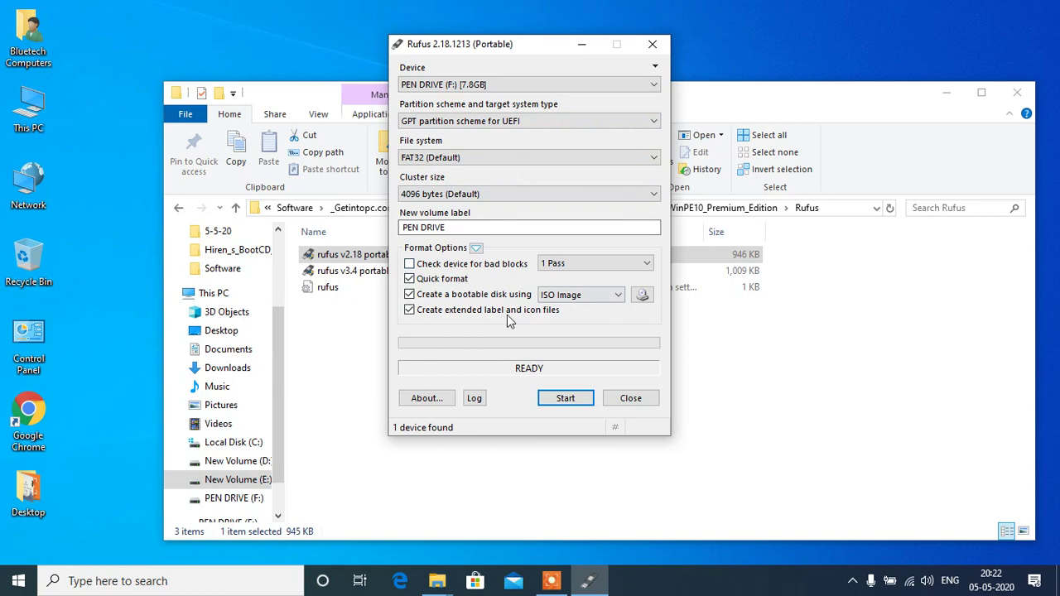
Step: Load the HBCD_PE_x64_Build-190103 disc image in Rufus 2.18 and start writing it to PEN DRIVE (F:), accepting the data erasure
click(642, 295)
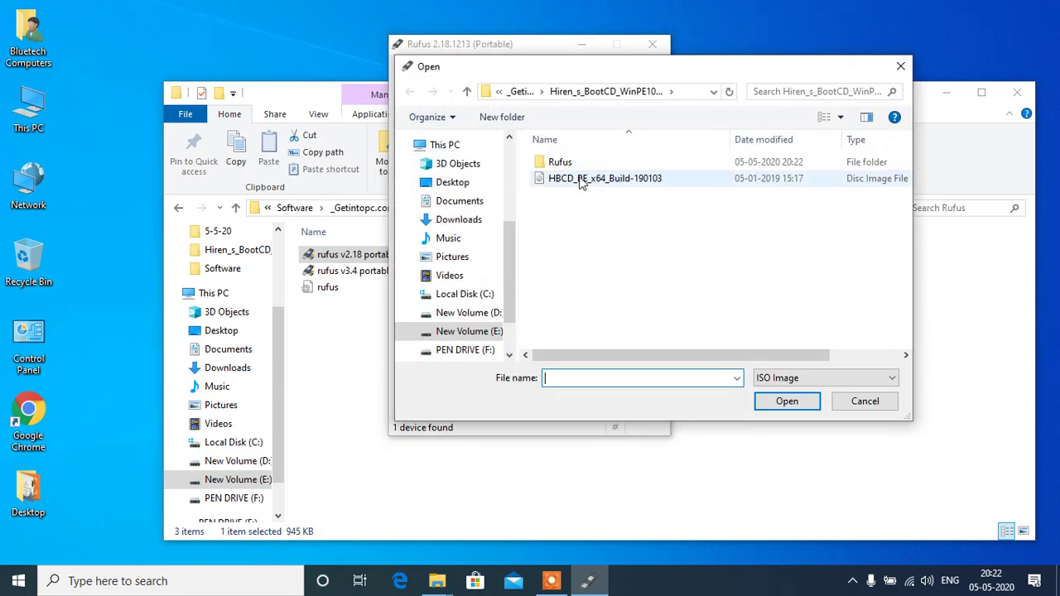
click(582, 180)
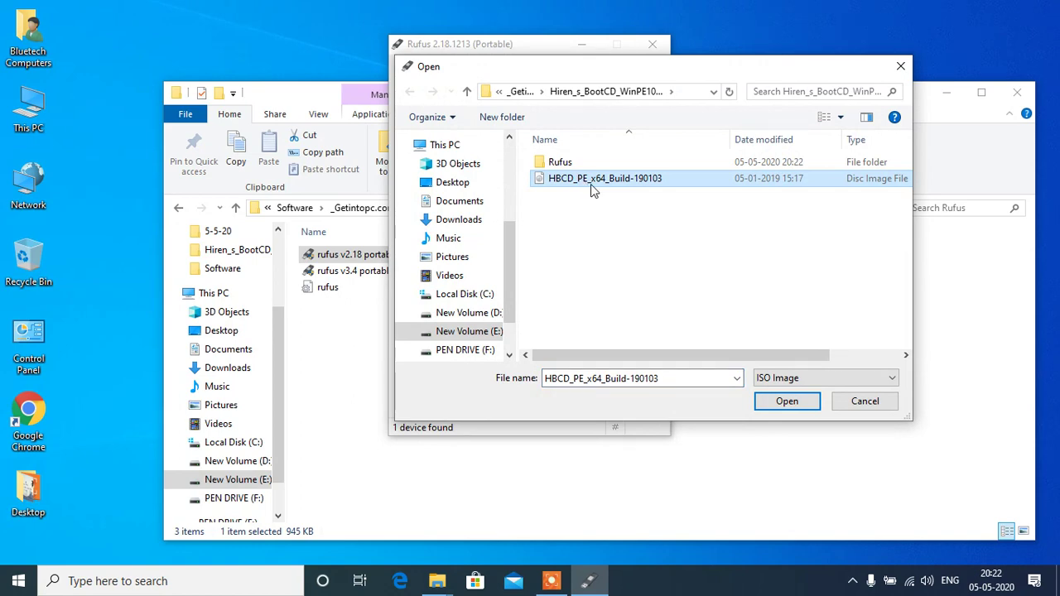
click(786, 401)
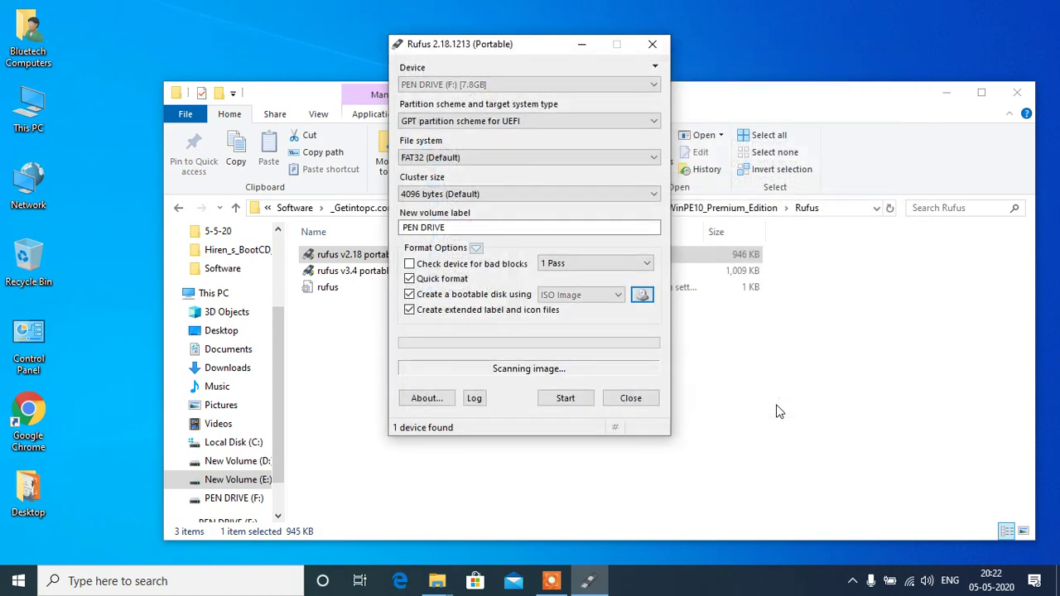
click(566, 399)
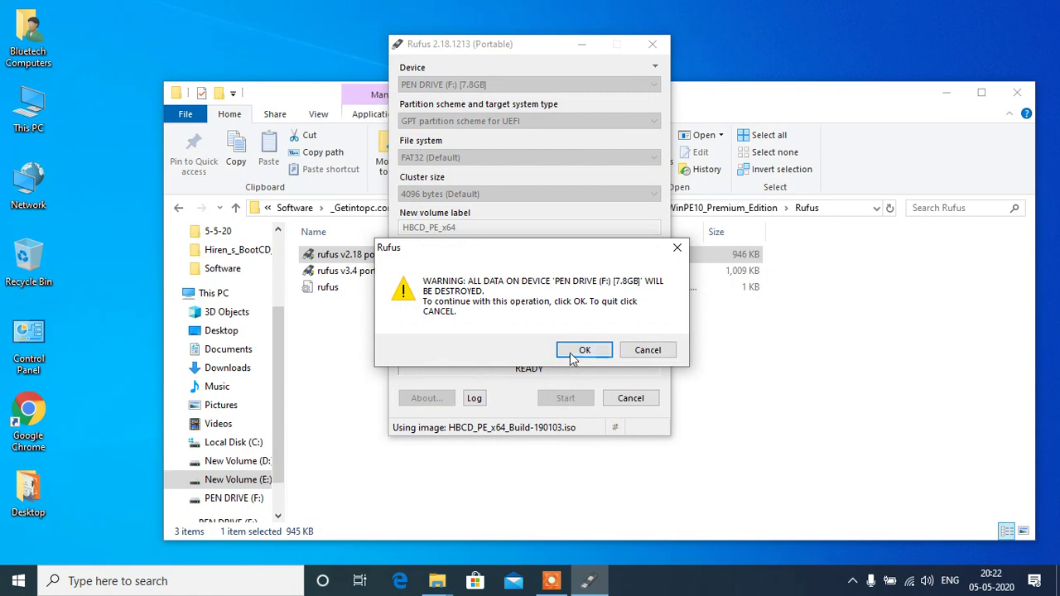
click(580, 350)
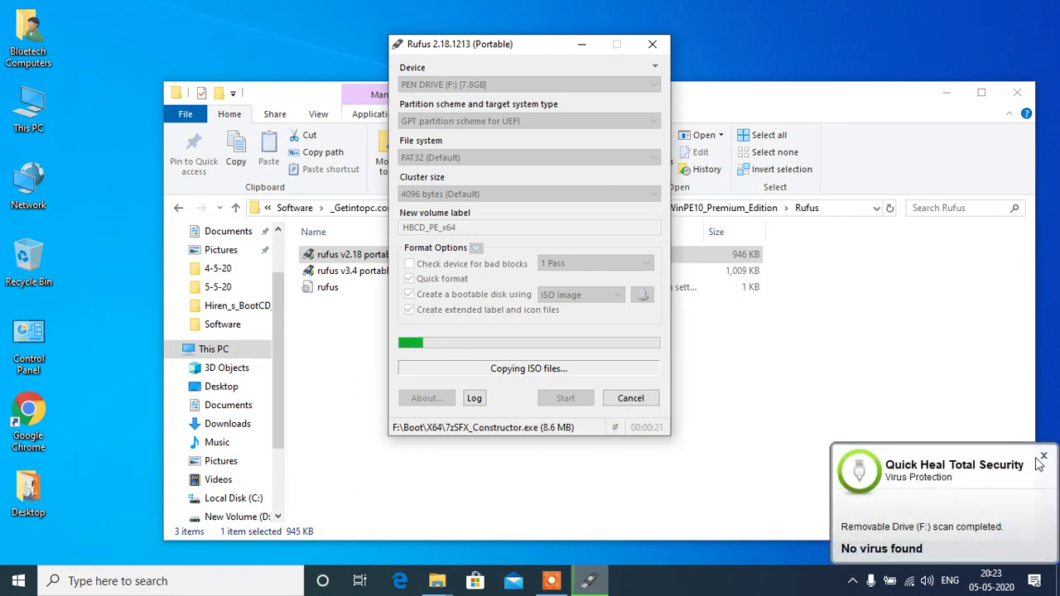
click(1044, 457)
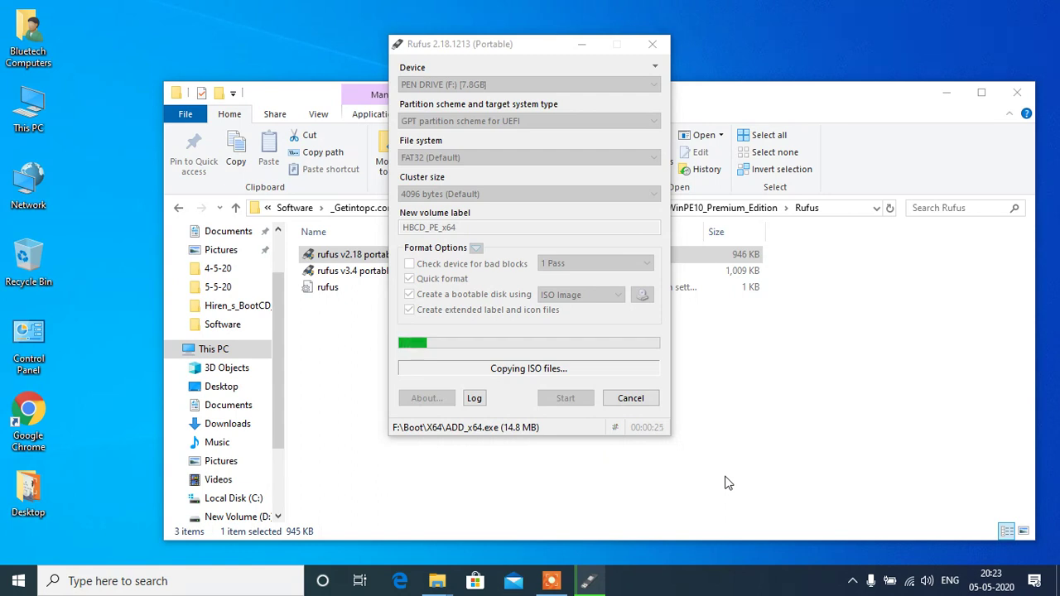
click(549, 583)
click(550, 557)
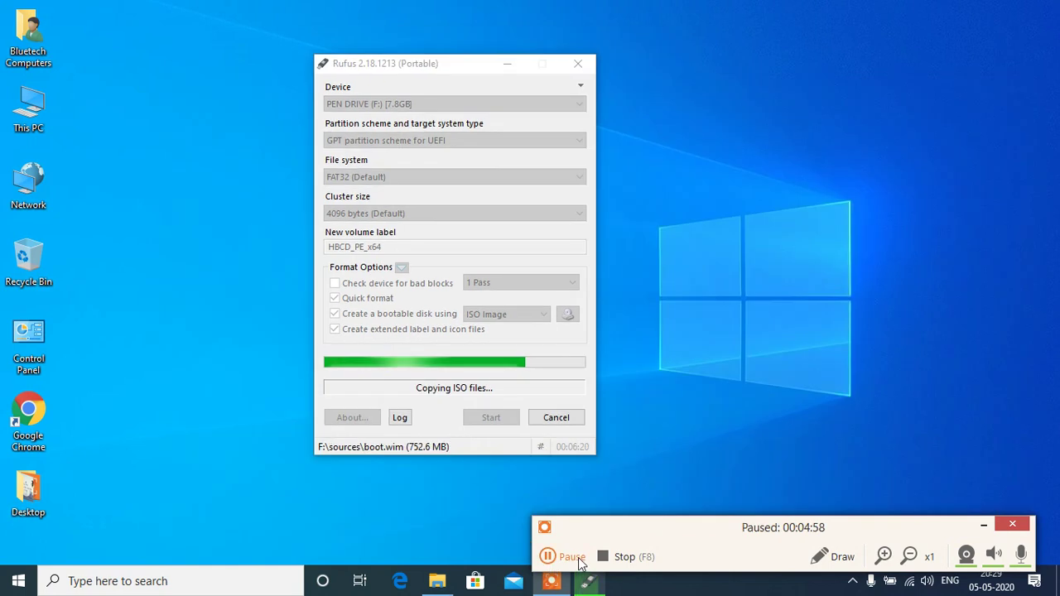
click(981, 525)
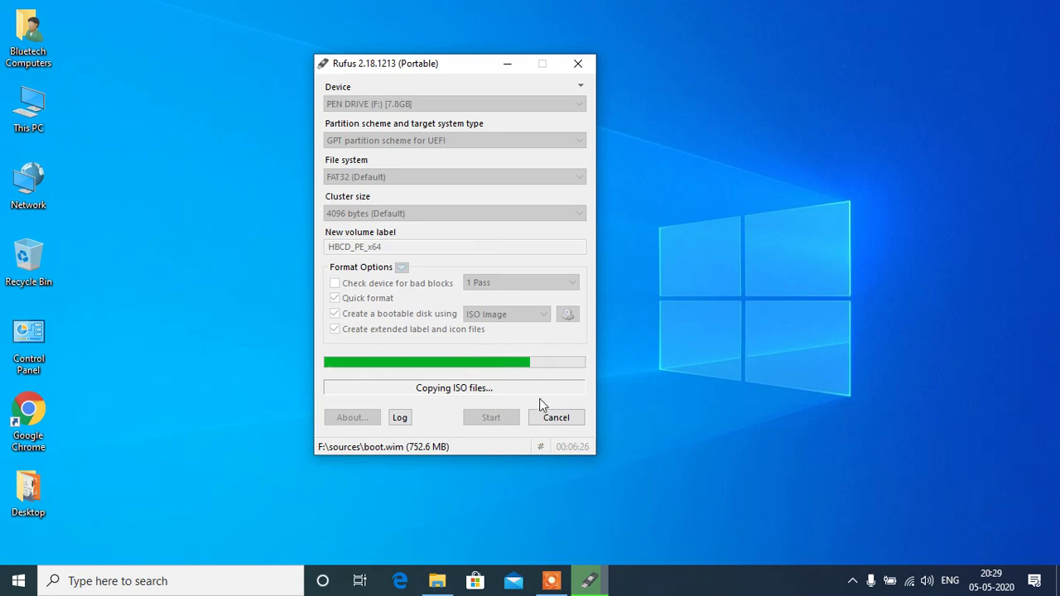
click(554, 583)
click(580, 561)
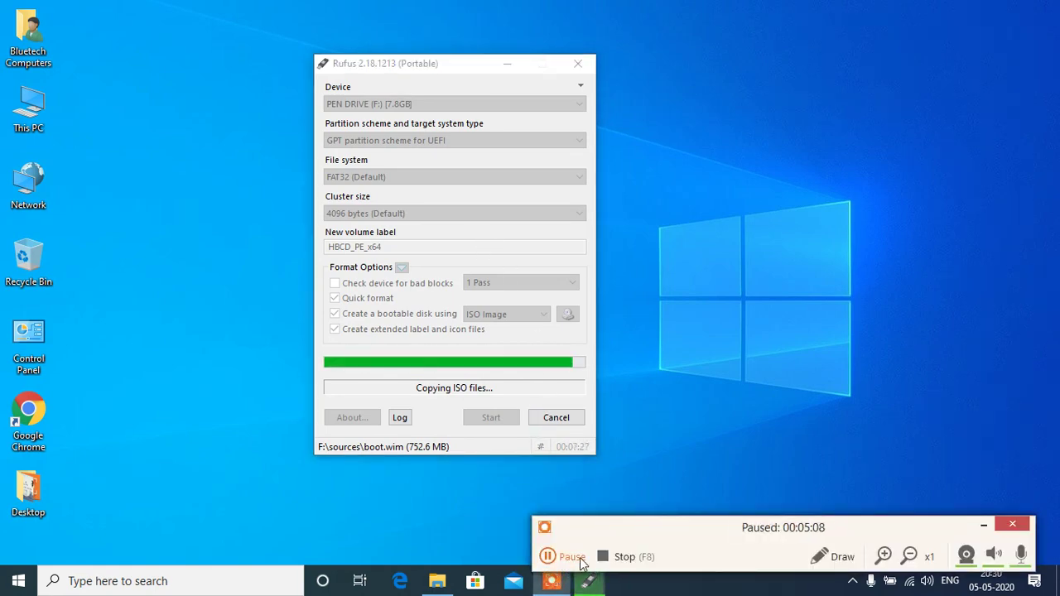
click(582, 561)
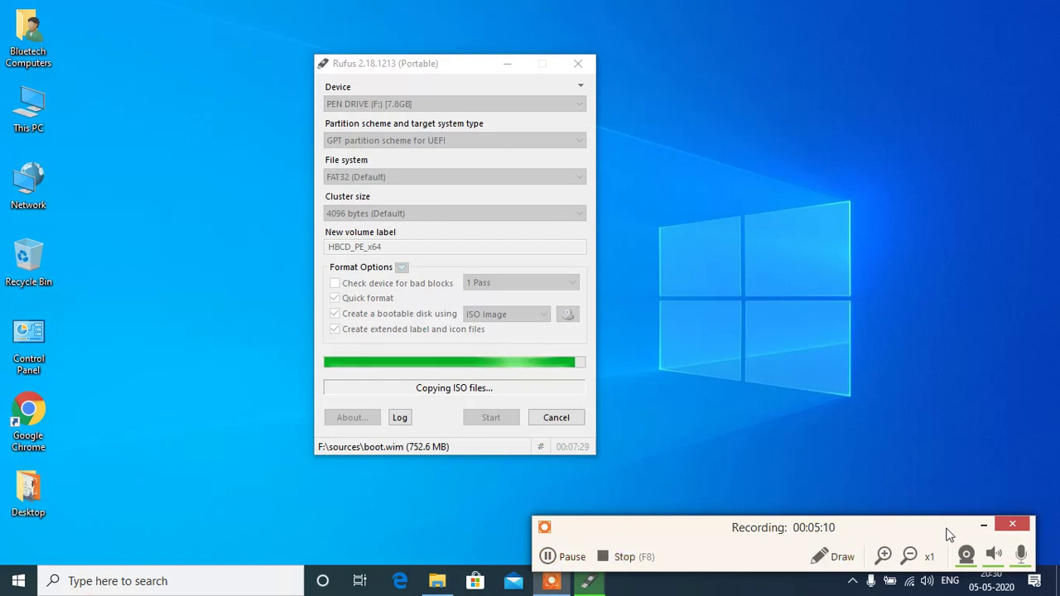
click(983, 525)
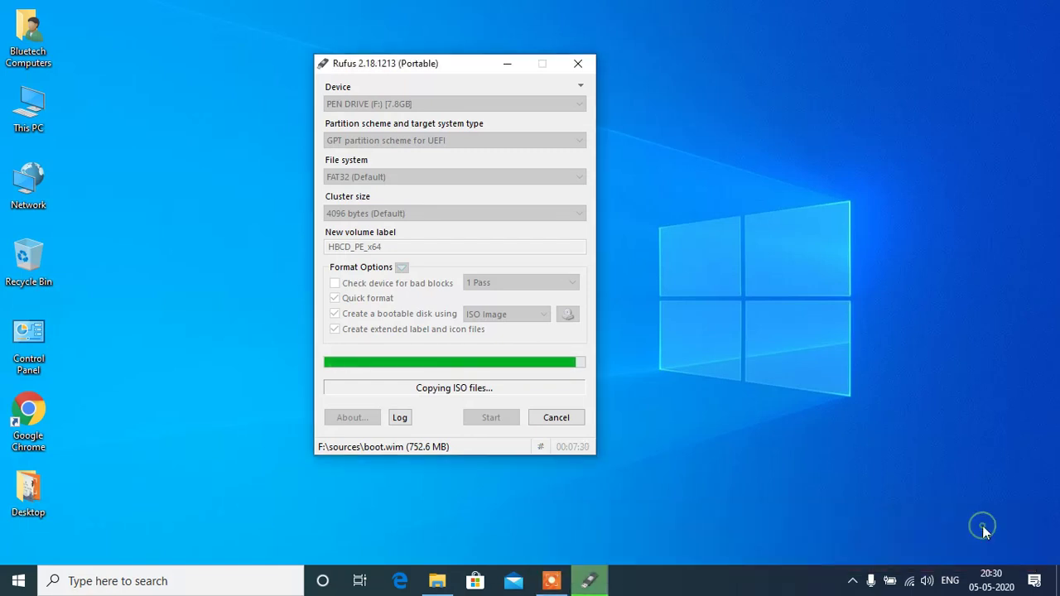
right_click(702, 377)
click(753, 224)
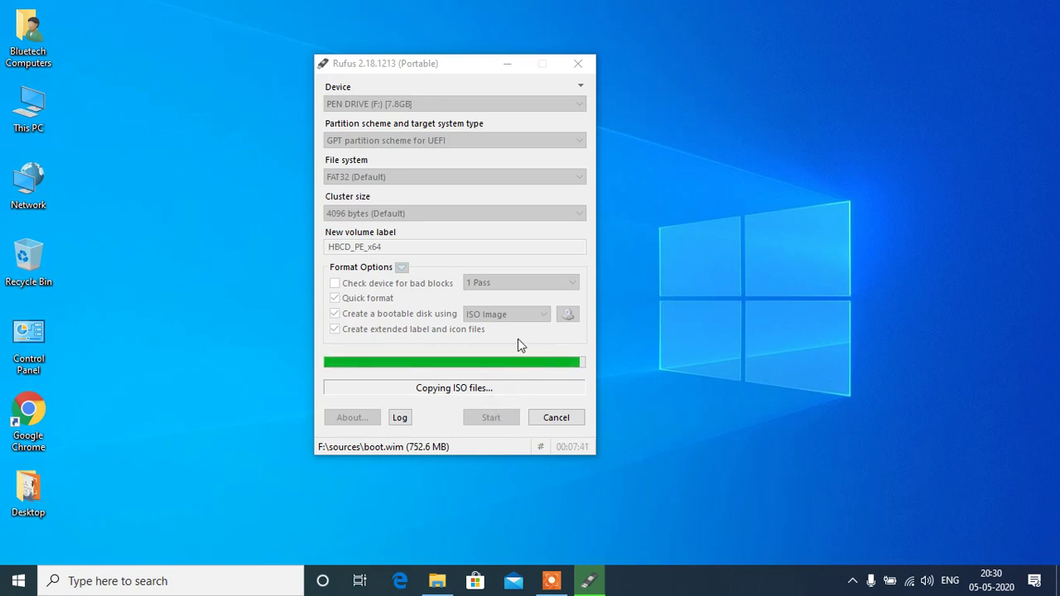
click(454, 418)
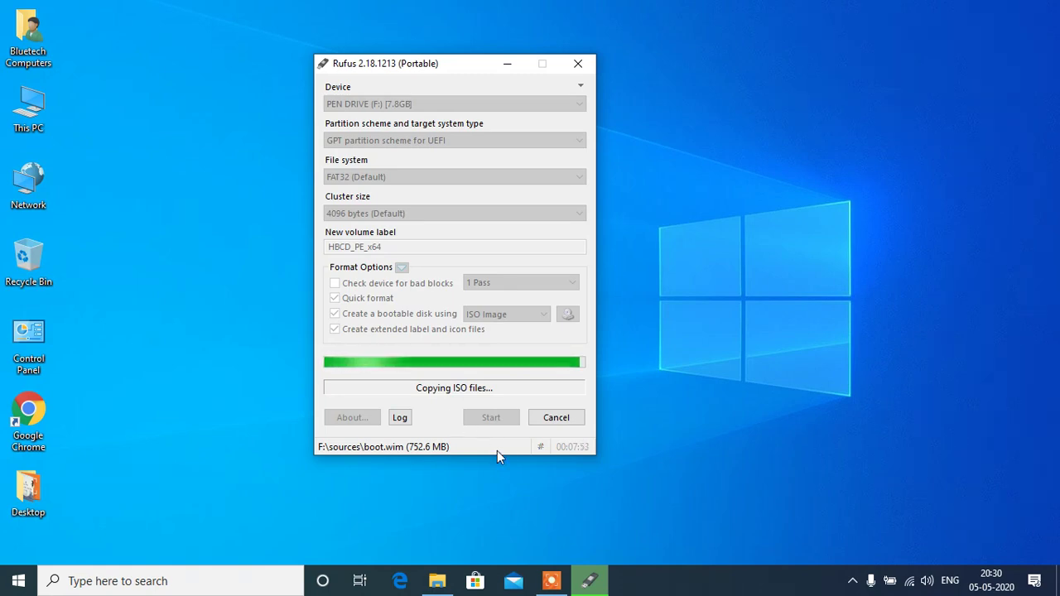
click(552, 582)
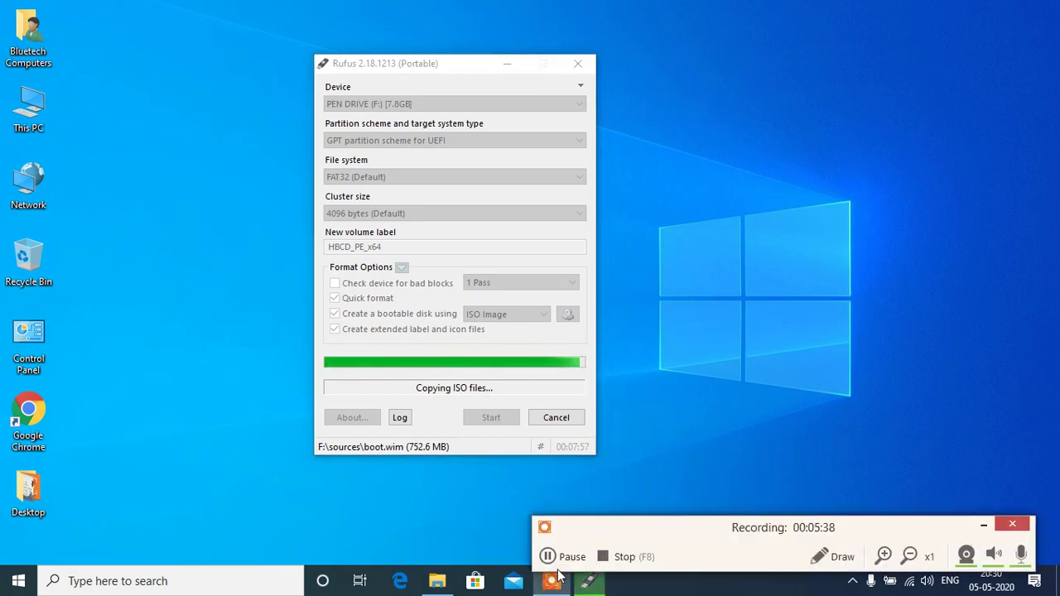
click(566, 558)
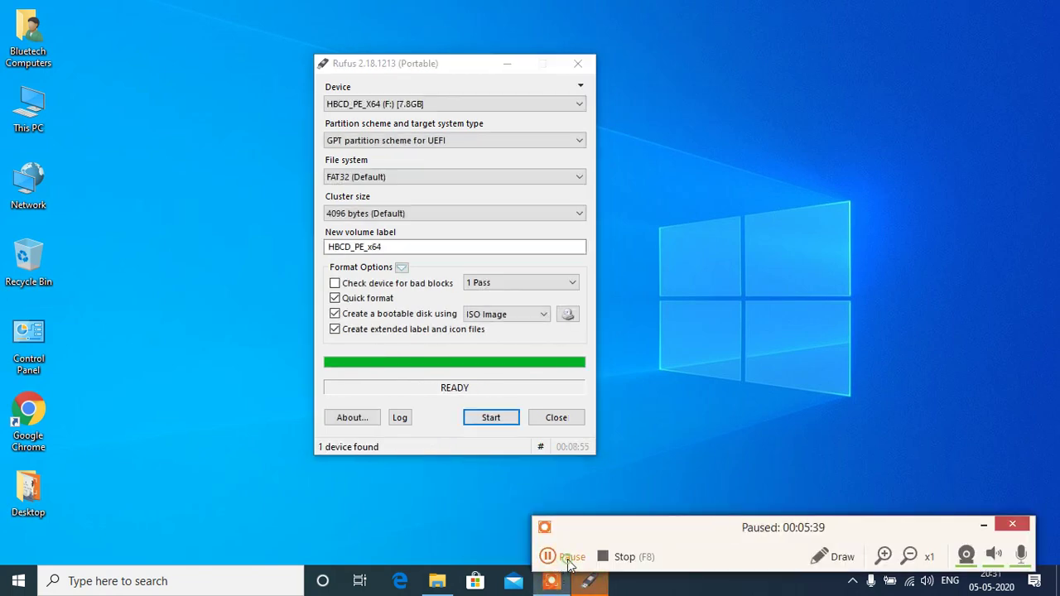
click(566, 558)
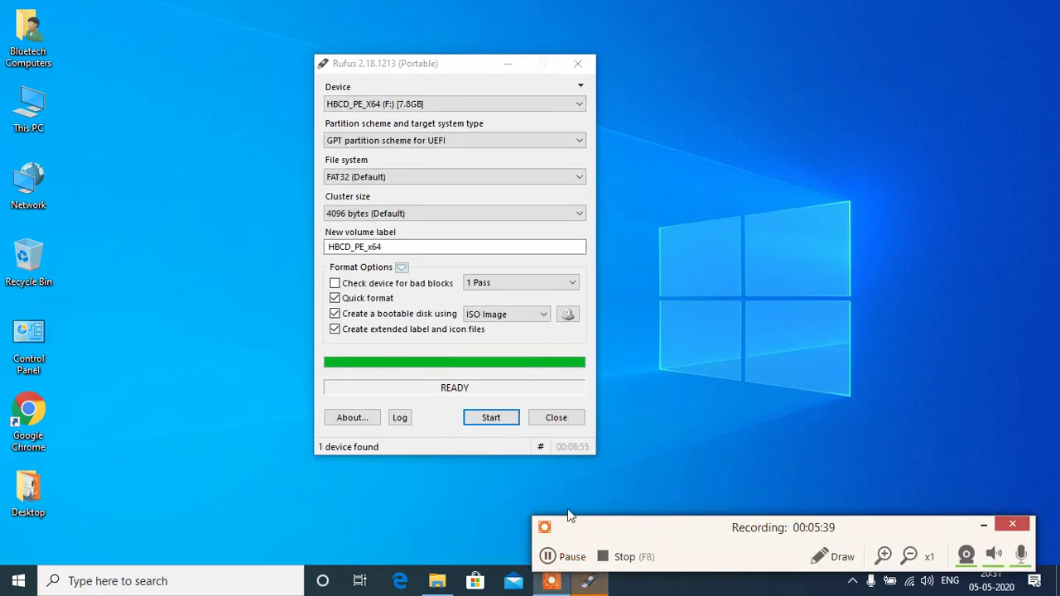
click(982, 527)
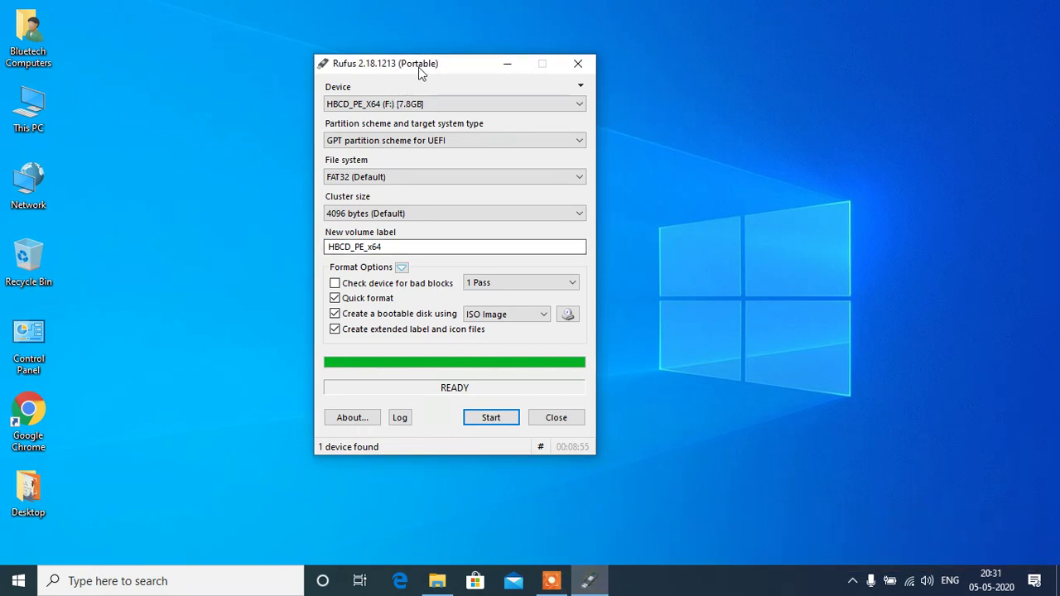
drag(421, 73, 404, 41)
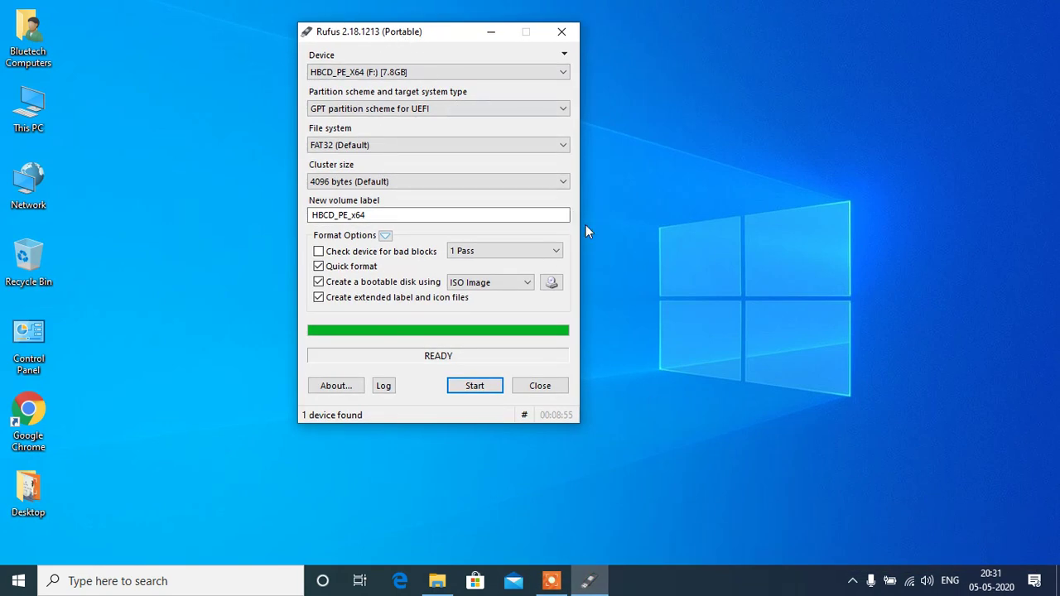
right_click(618, 233)
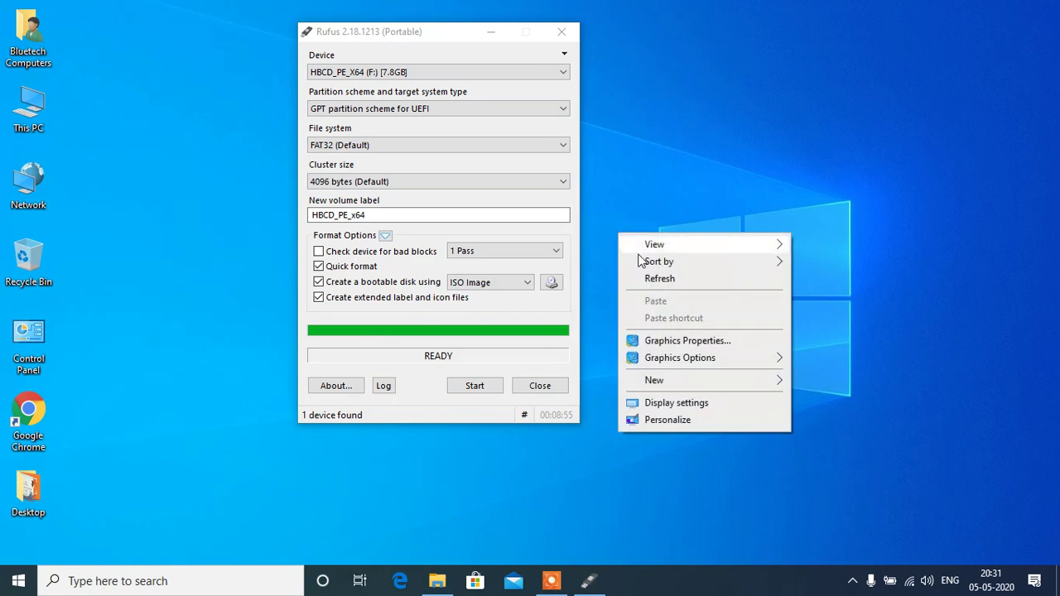
Step: Return to the Rufus 2.18 window for the finished HBCD_PE_X64 (F:) drive and close the program
click(656, 279)
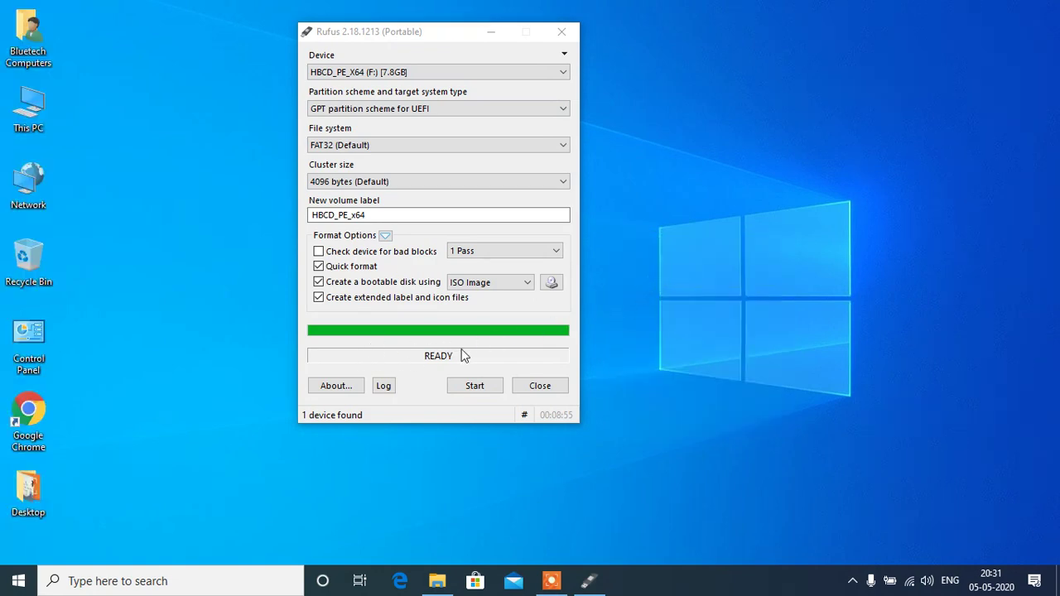
click(589, 583)
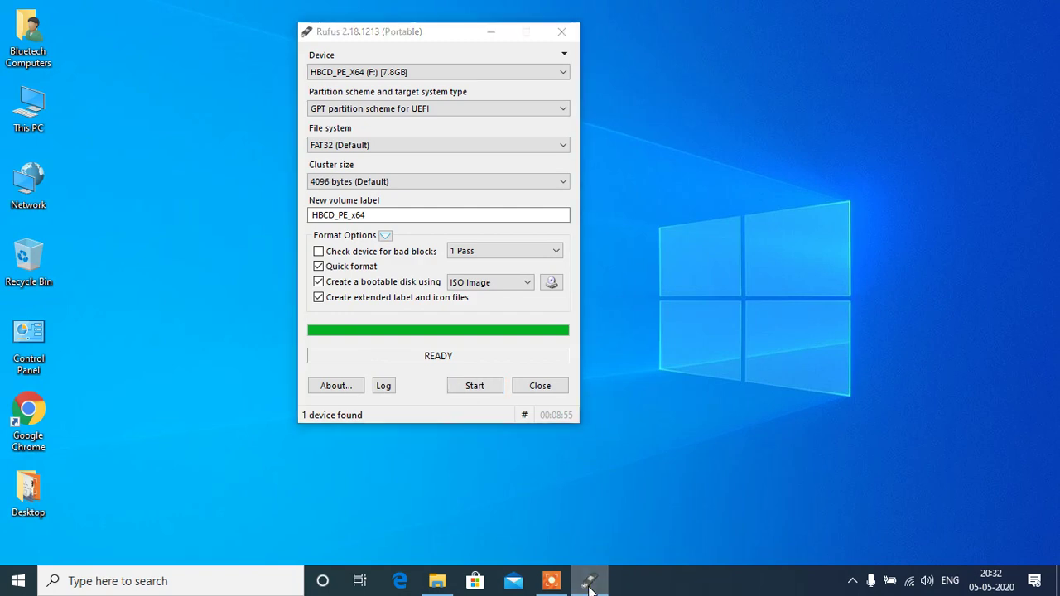
click(589, 583)
click(589, 584)
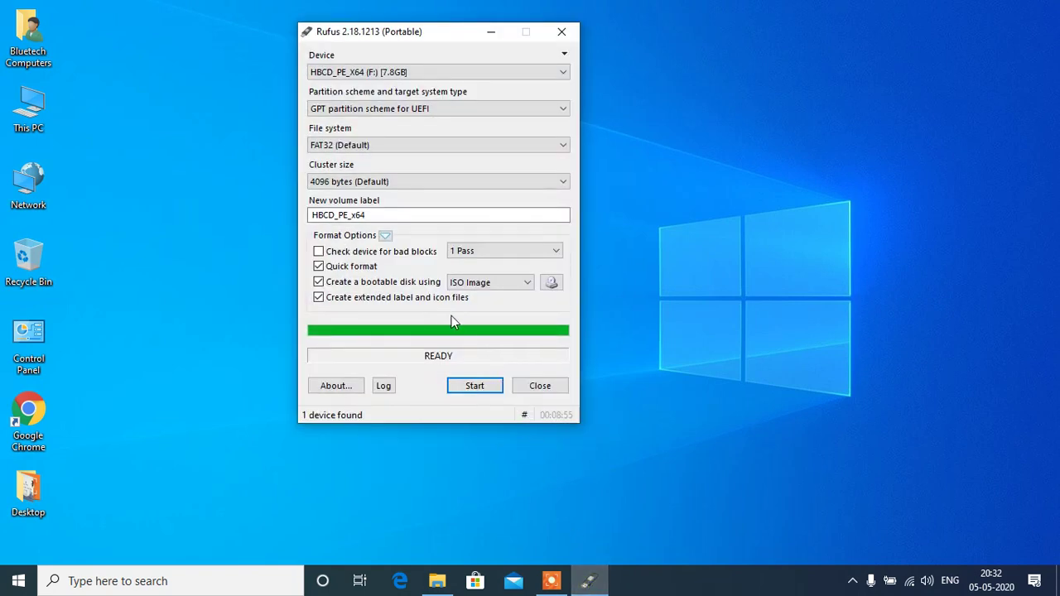
drag(398, 38, 346, 66)
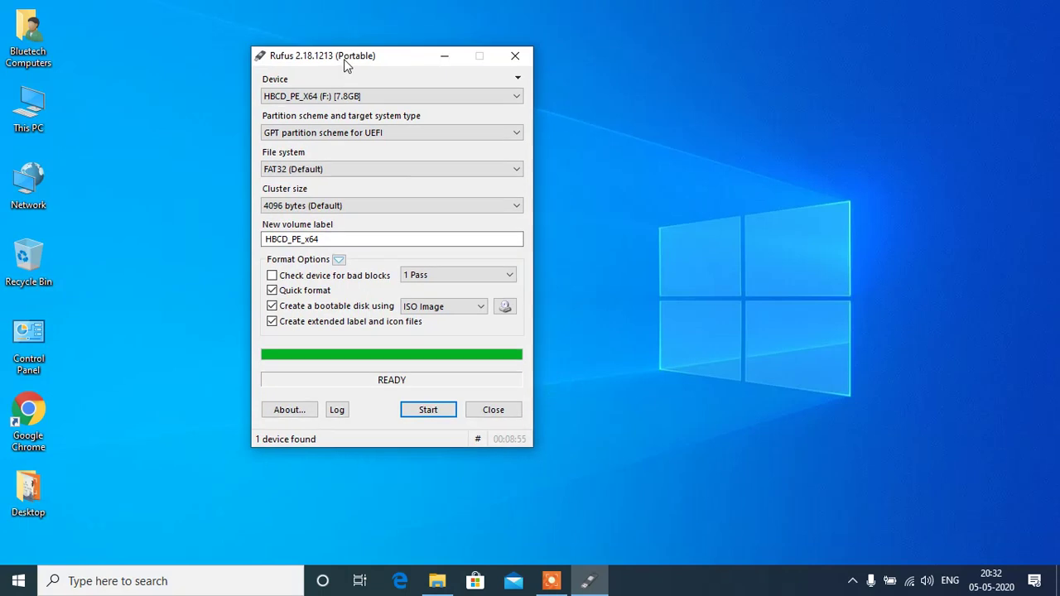
click(494, 410)
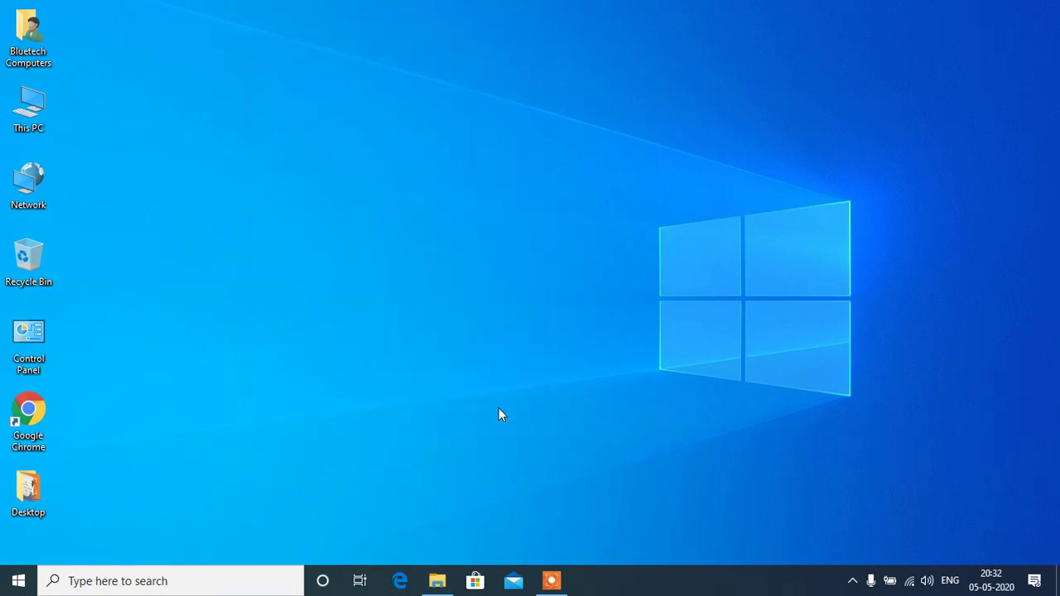
Step: Open USB Drive (F:) from This PC to check the boot files written to it, and close the window
right_click(37, 108)
click(300, 241)
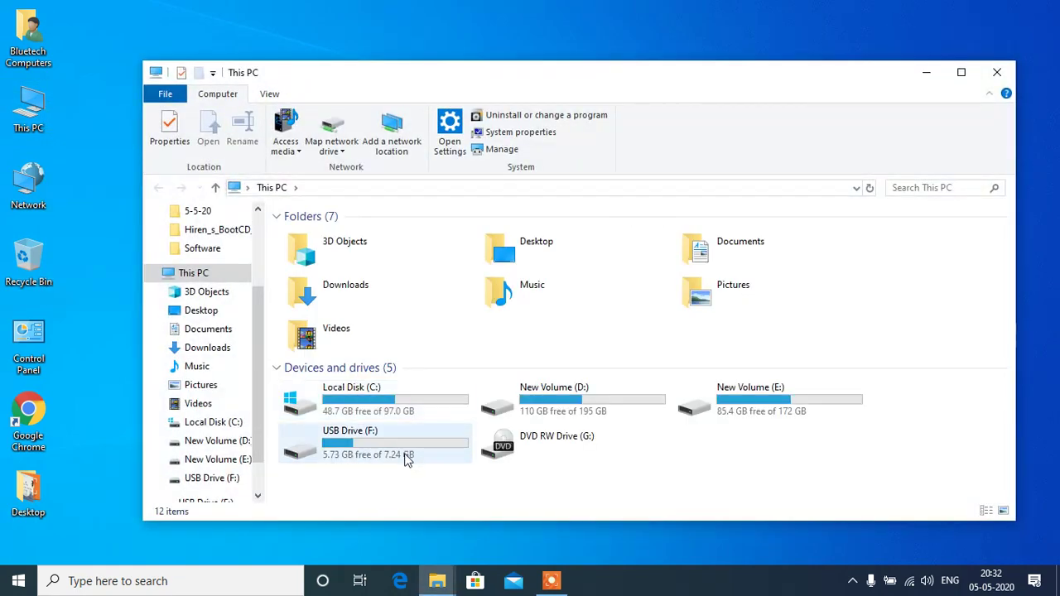
click(406, 459)
double_click(406, 460)
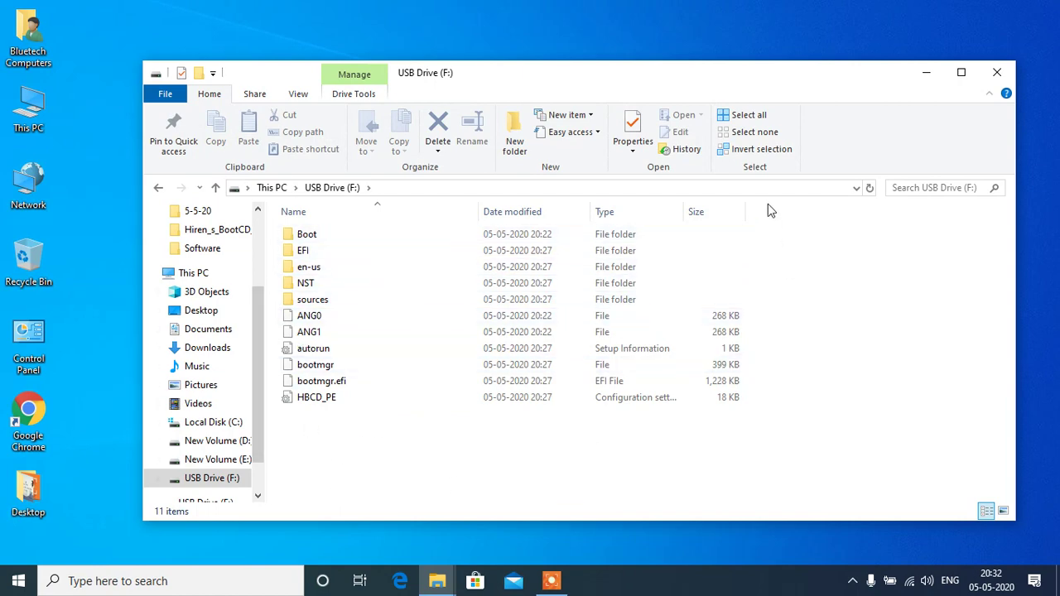
click(998, 73)
right_click(137, 194)
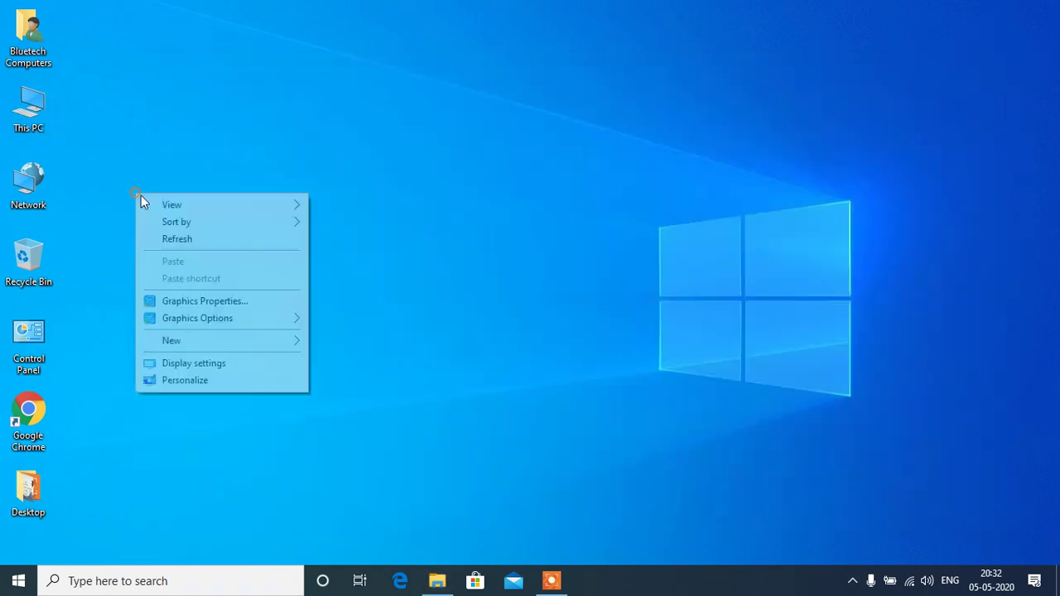
click(213, 242)
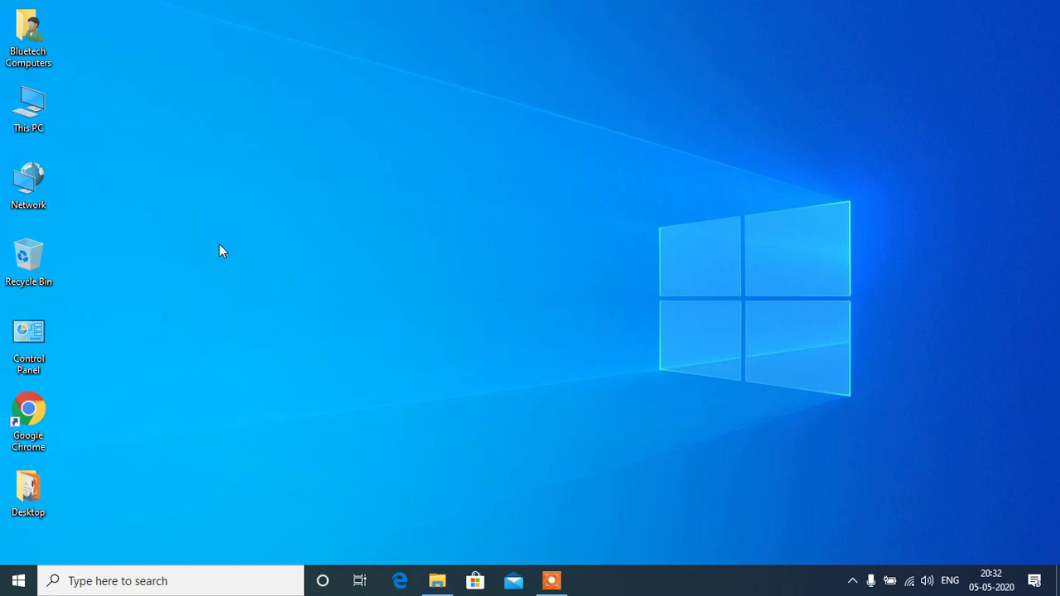